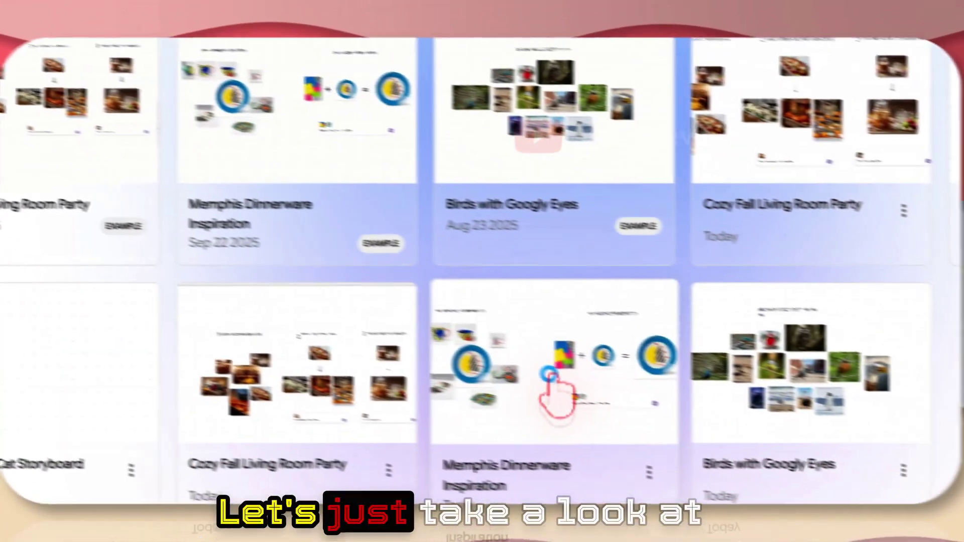
# Step: Open the Memphis Dinnerware Inspiration project and look over its two inspiration sections
pyautogui.click(795, 437)
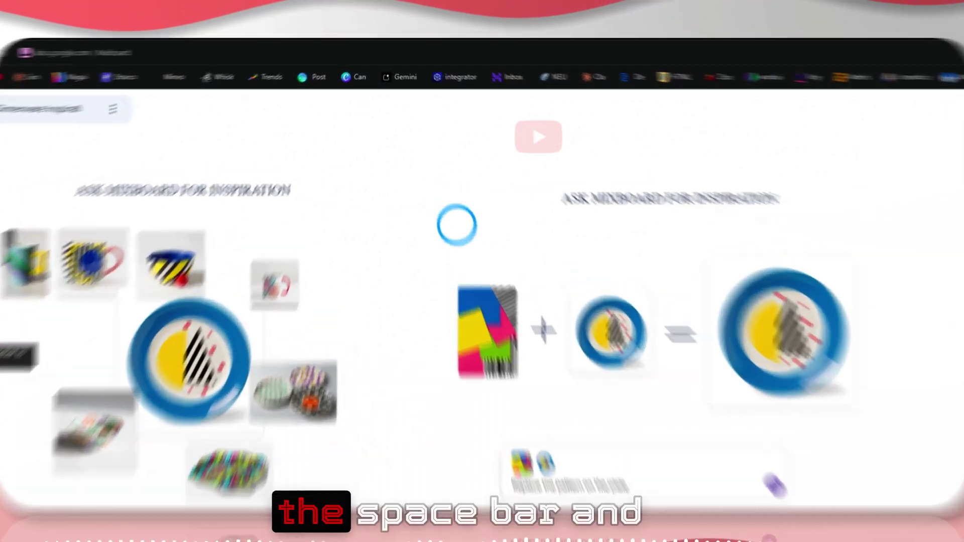
pyautogui.press('space')
pyautogui.moveTo(293, 188); pyautogui.dragTo(471, 182)
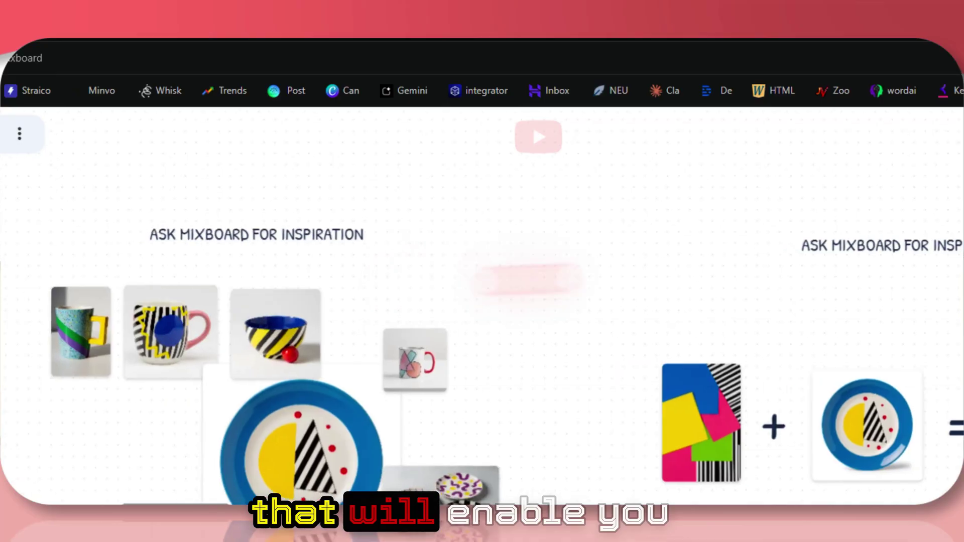
pyautogui.moveTo(527, 279)
pyautogui.mouseDown()
pyautogui.moveTo(47, 317)
pyautogui.moveTo(522, 362)
pyautogui.moveTo(43, 351)
pyautogui.moveTo(87, 334)
pyautogui.moveTo(517, 280)
pyautogui.moveTo(481, 286)
pyautogui.moveTo(459, 309)
pyautogui.moveTo(417, 291)
pyautogui.moveTo(575, 320)
pyautogui.moveTo(514, 324)
pyautogui.mouseUp()
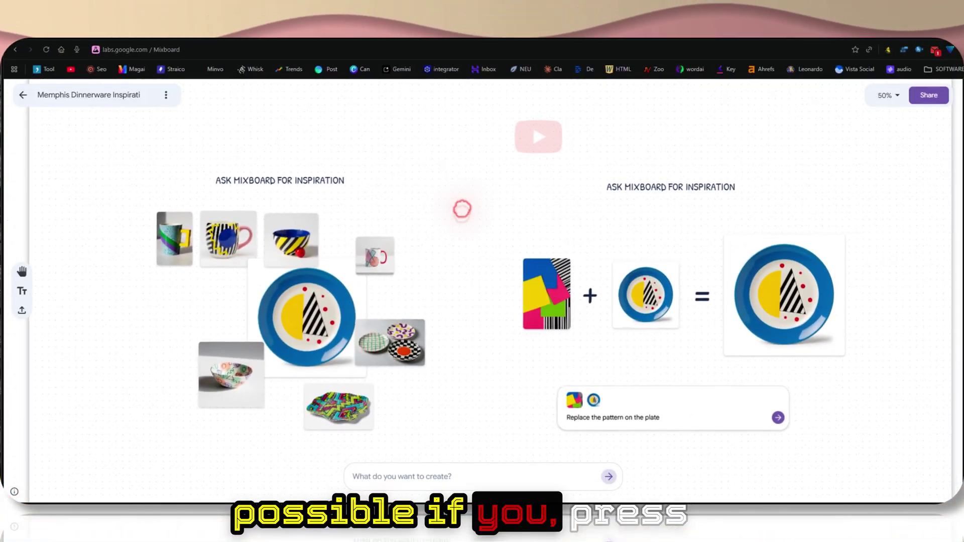
pyautogui.moveTo(461, 209)
pyautogui.mouseDown()
pyautogui.moveTo(529, 235)
pyautogui.moveTo(441, 183)
pyautogui.moveTo(441, 197)
pyautogui.moveTo(538, 205)
pyautogui.moveTo(349, 176)
pyautogui.moveTo(420, 168)
pyautogui.mouseUp()
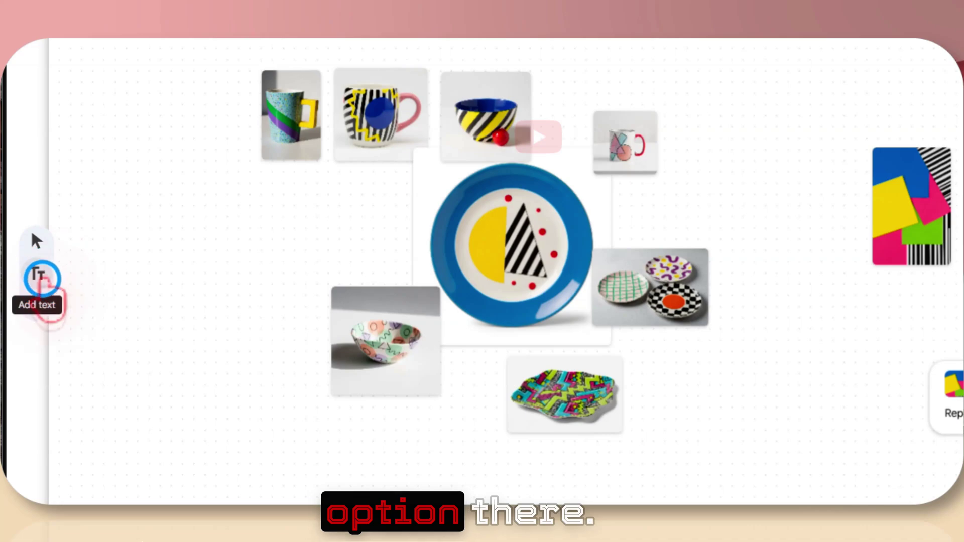
# Step: Add the text "example" in the empty area between the two headings and set its font size to 32
pyautogui.click(603, 97)
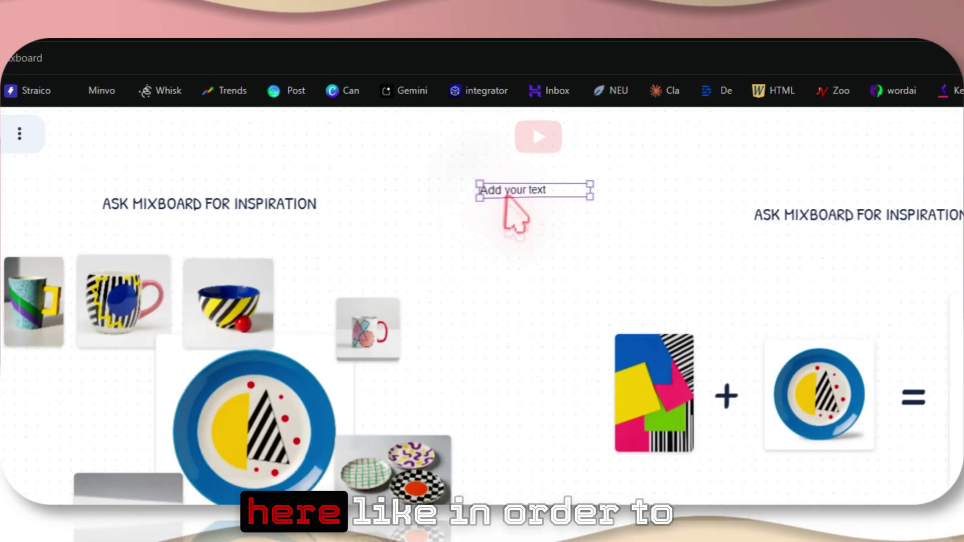
pyautogui.doubleClick(517, 191)
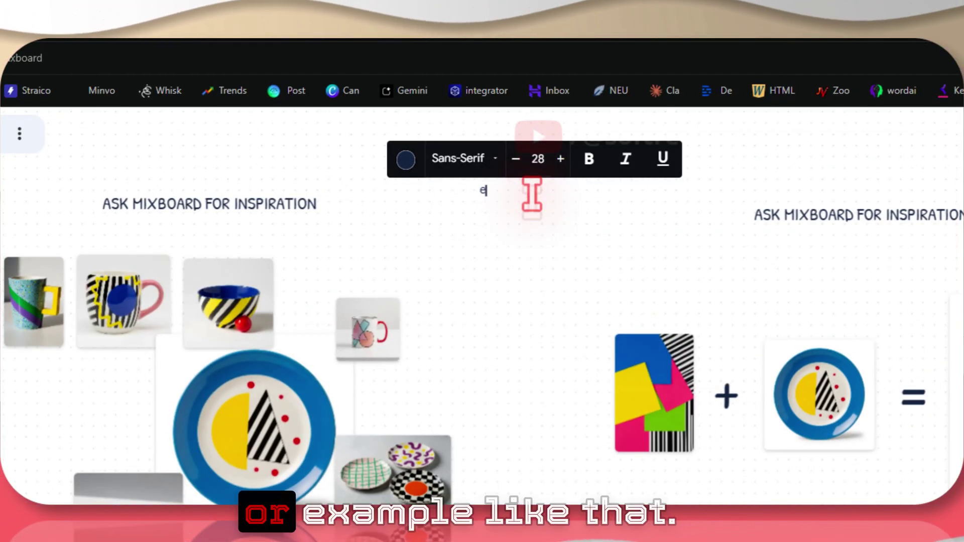
pyautogui.write('example')
pyautogui.click(525, 193)
pyautogui.click(560, 159)
pyautogui.click(560, 159)
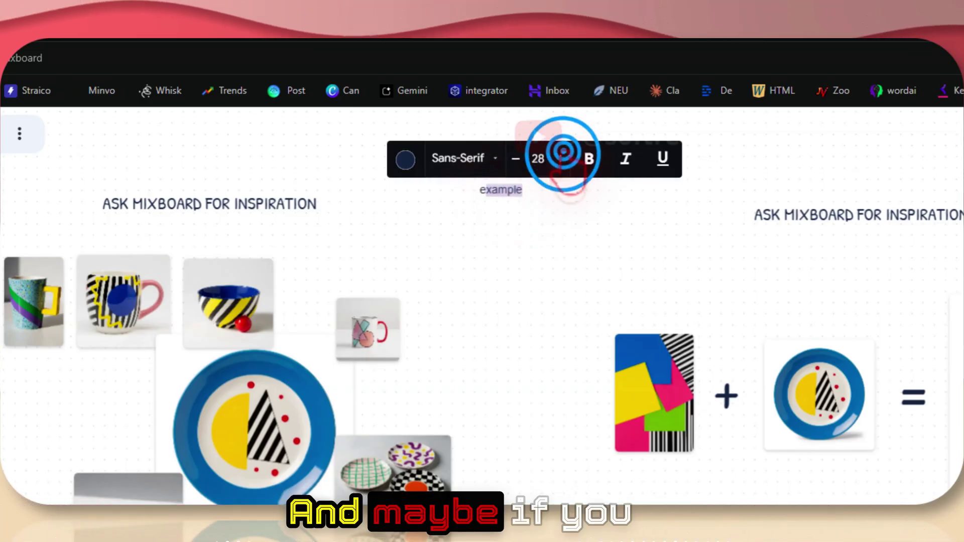
pyautogui.click(560, 158)
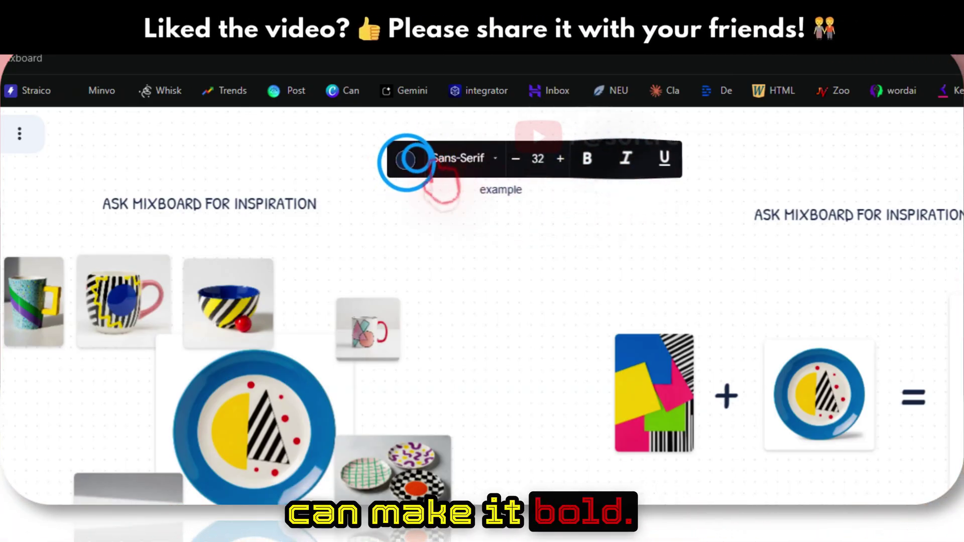
# Step: Recolour the selected letters of "example" to orange and select the whole word
pyautogui.click(407, 159)
pyautogui.moveTo(506, 301); pyautogui.dragTo(558, 301)
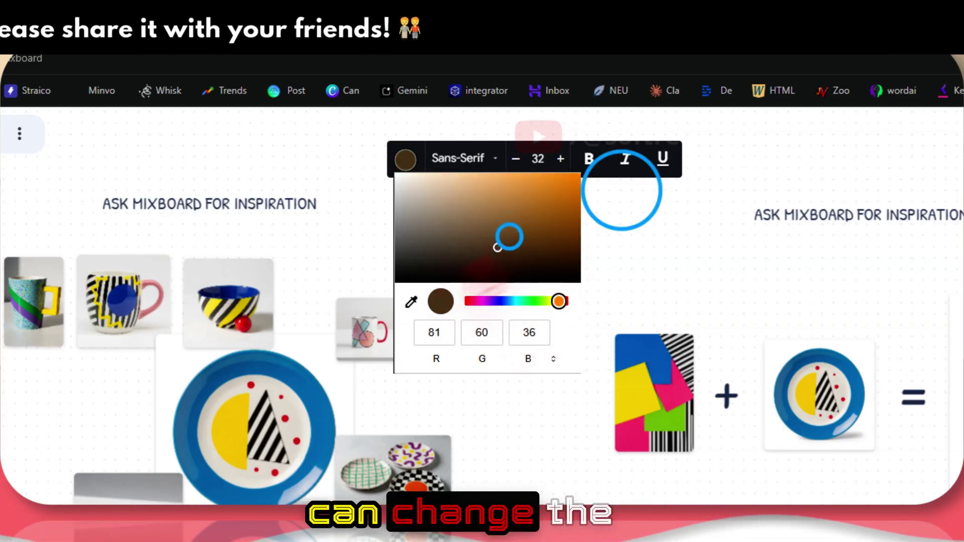
pyautogui.click(621, 190)
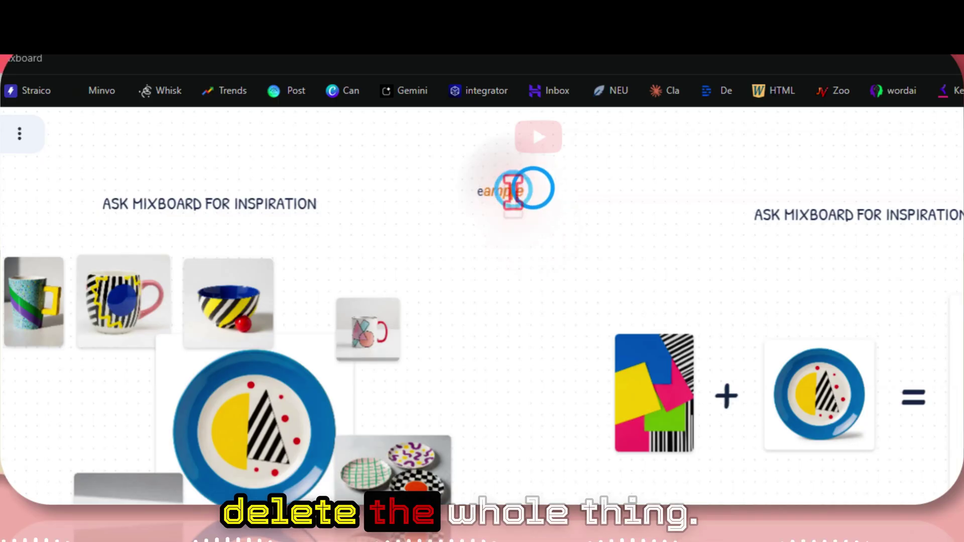
pyautogui.moveTo(532, 189); pyautogui.dragTo(458, 192)
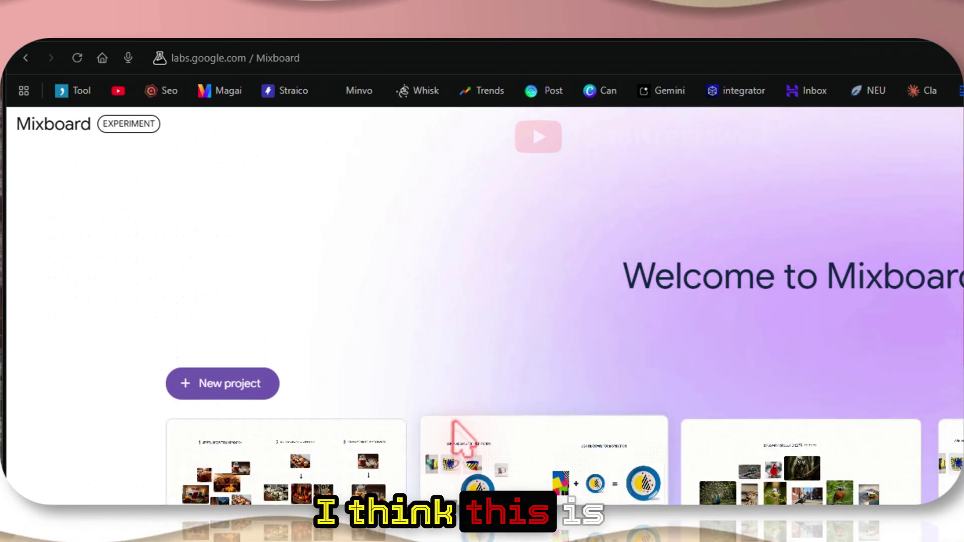
# Step: Open the Cozy Fall Living Room Party project and examine its sections on making changes and reimagining the living room
pyautogui.scroll(-3, 457, 432)
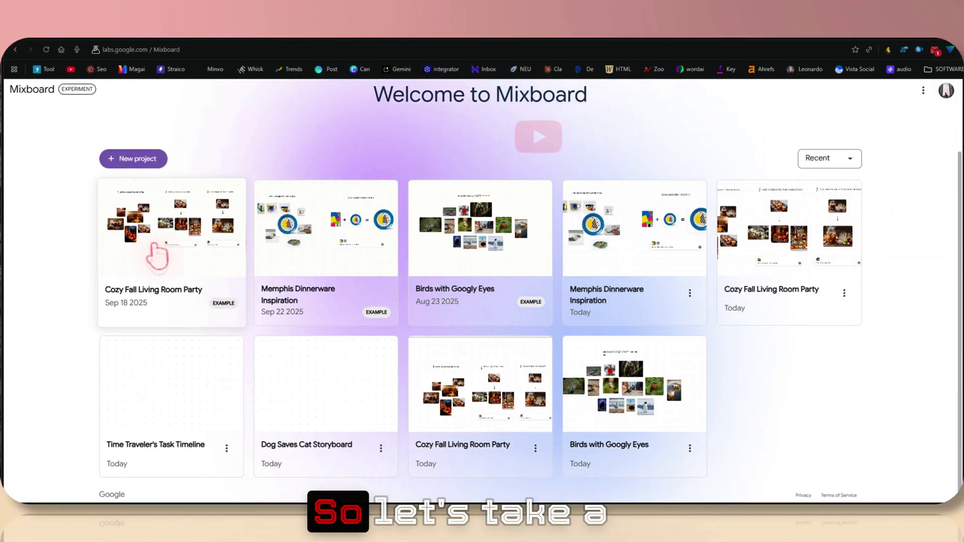
pyautogui.click(502, 402)
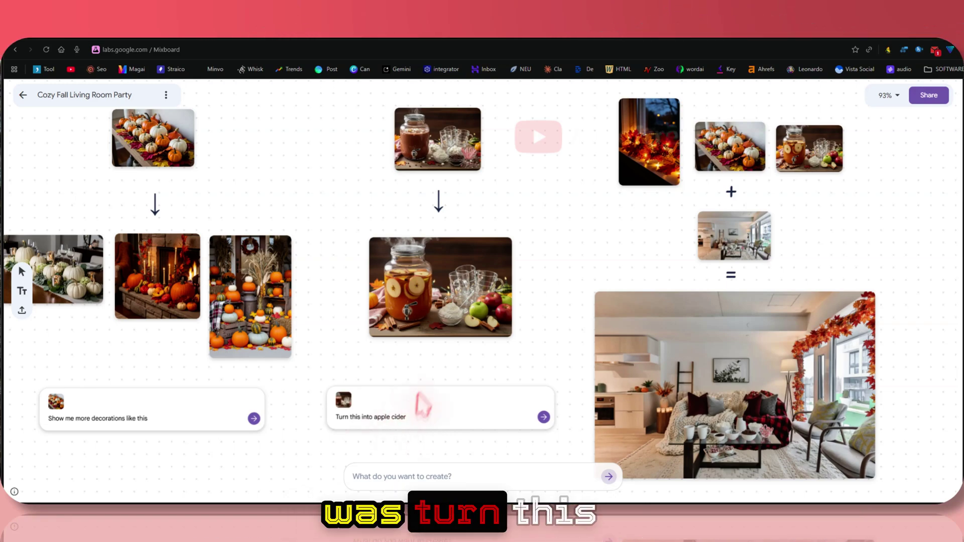
pyautogui.hscroll(-3, 439, 176)
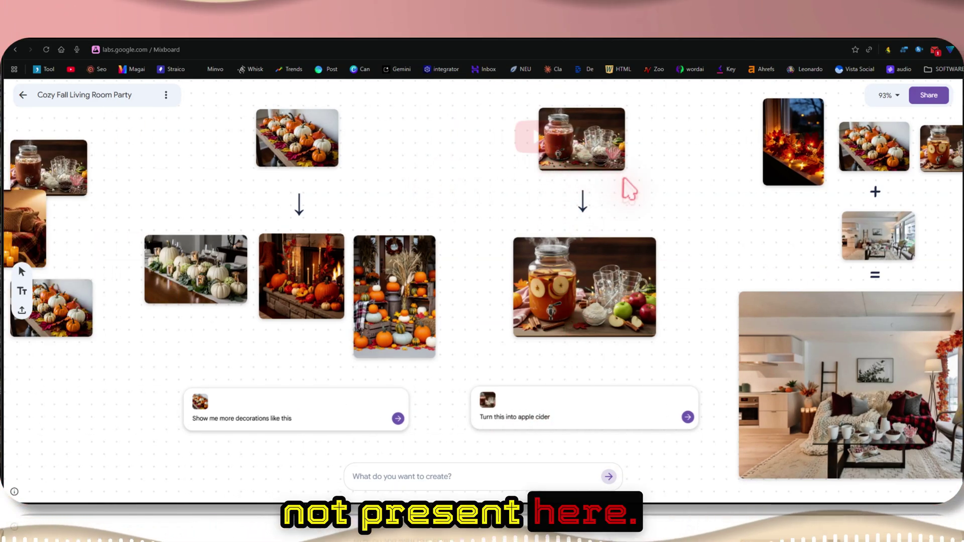
pyautogui.scroll(4, 623, 180)
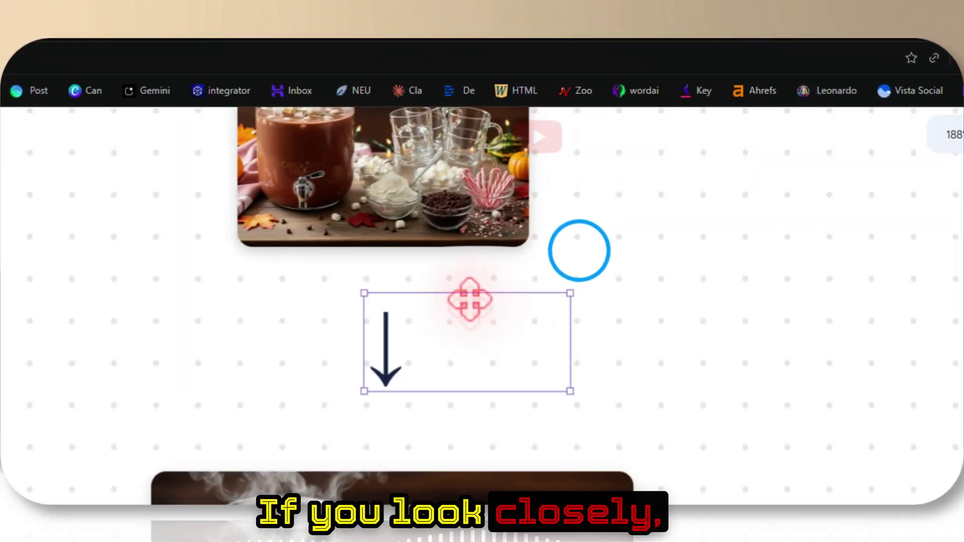
pyautogui.click(580, 251)
pyautogui.scroll(2, 331, 284)
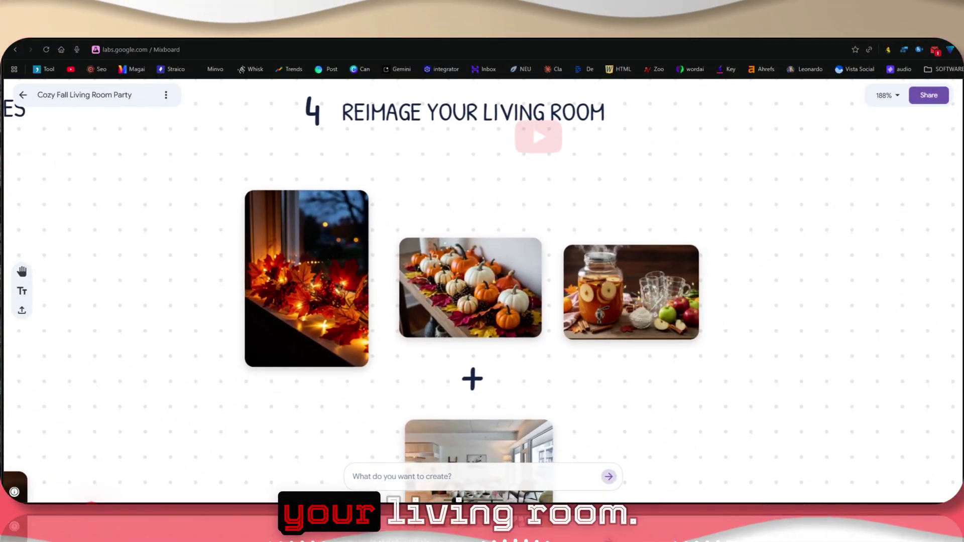
pyautogui.moveTo(91, 510); pyautogui.dragTo(94, 324)
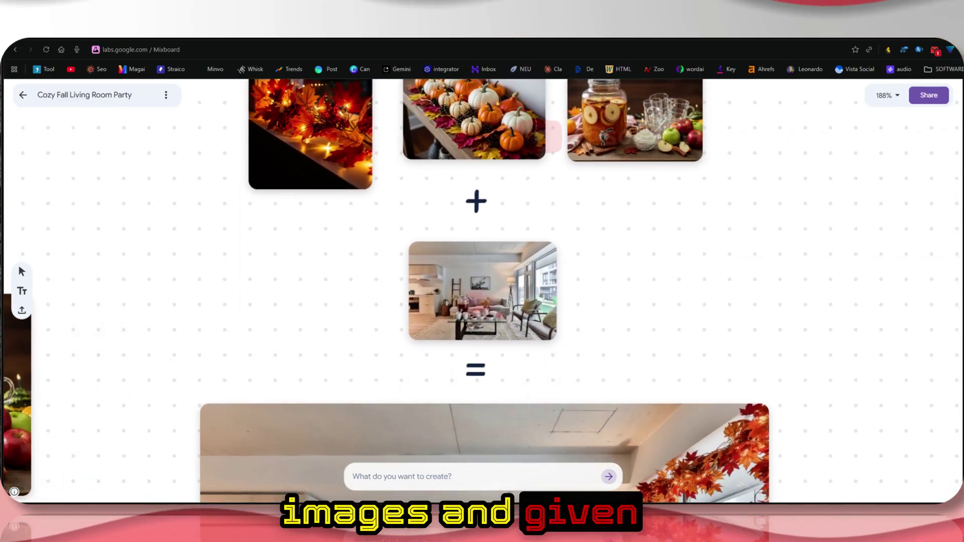
pyautogui.press('space')
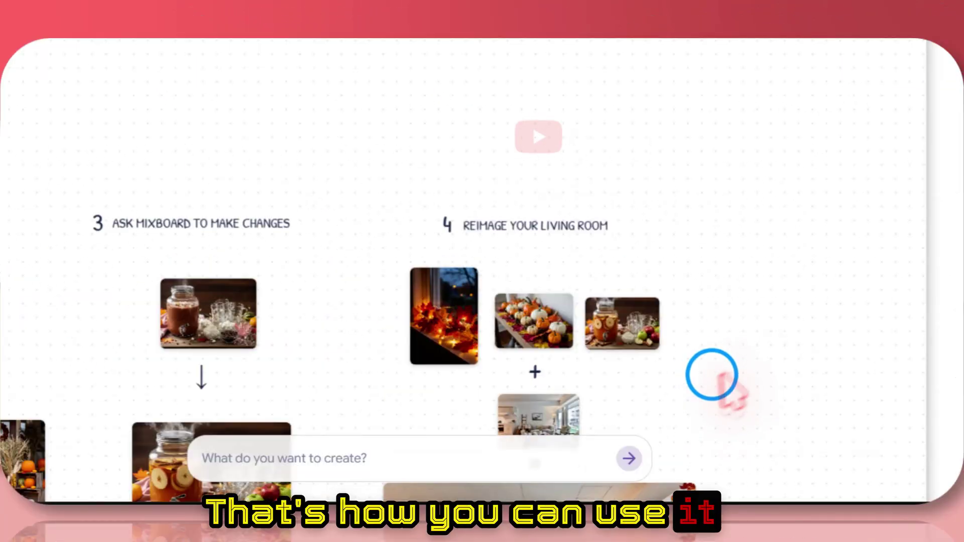
pyautogui.scroll(-5, 712, 374)
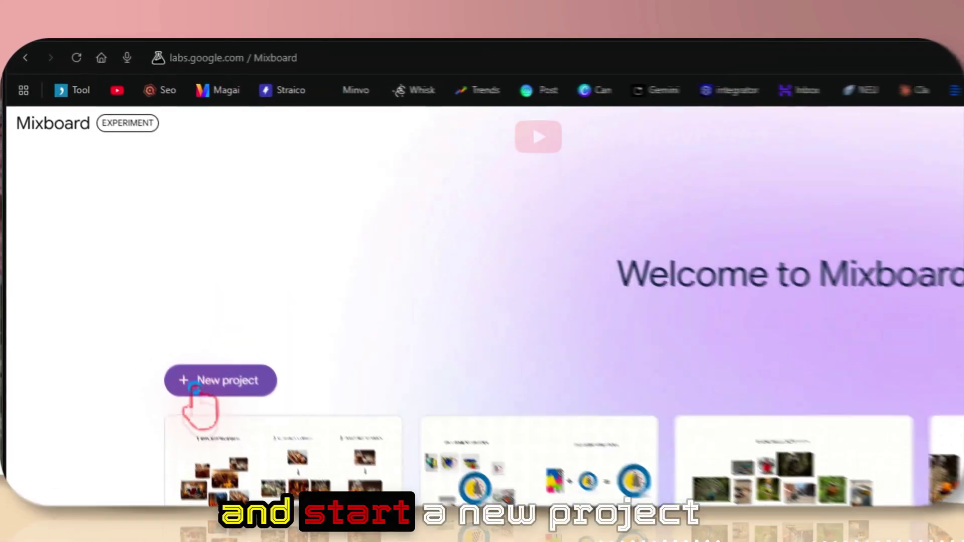
# Step: Start a new project and generate a board from the prompt "Create a storyboard Using cinematic style Where a cat saves a dog"
pyautogui.click(134, 245)
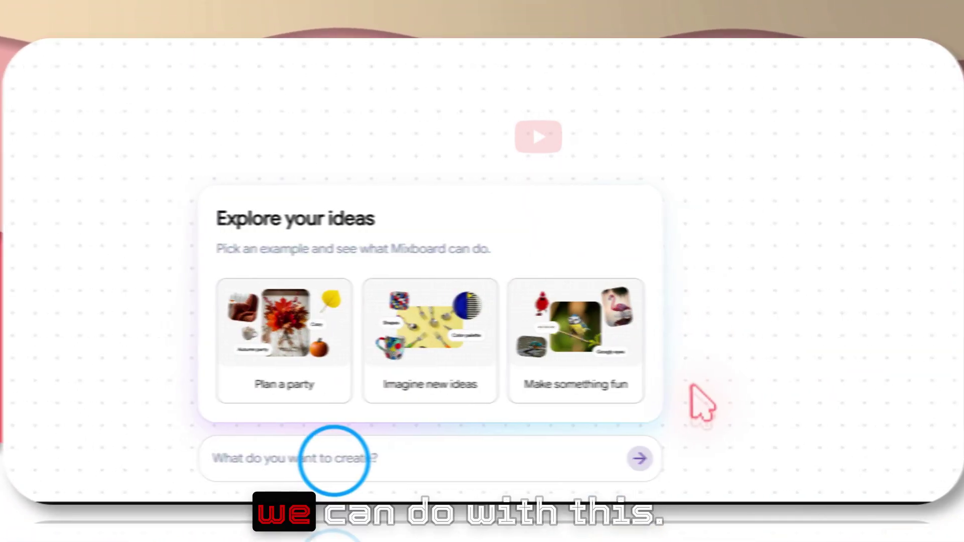
pyautogui.click(430, 459)
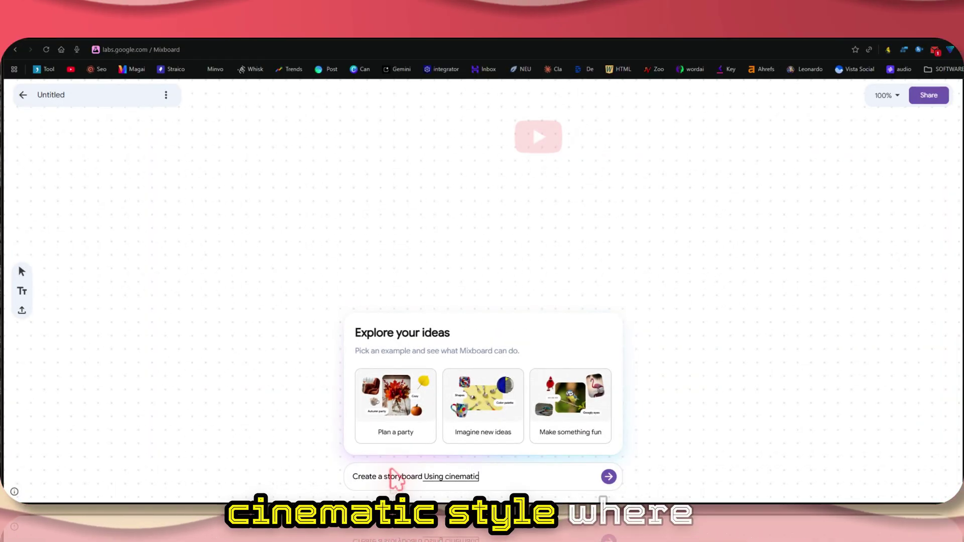
pyautogui.write('style')
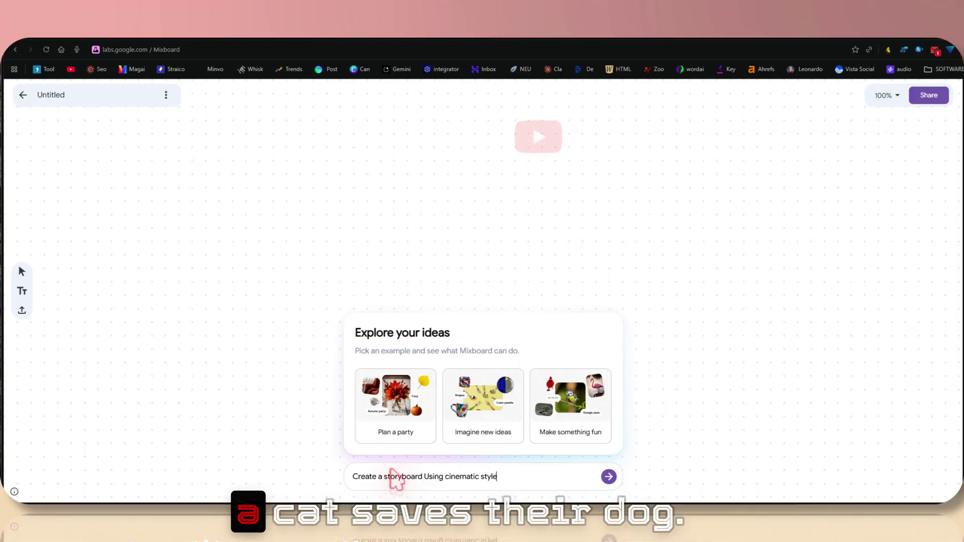
pyautogui.write(' Where a cat saves a dog')
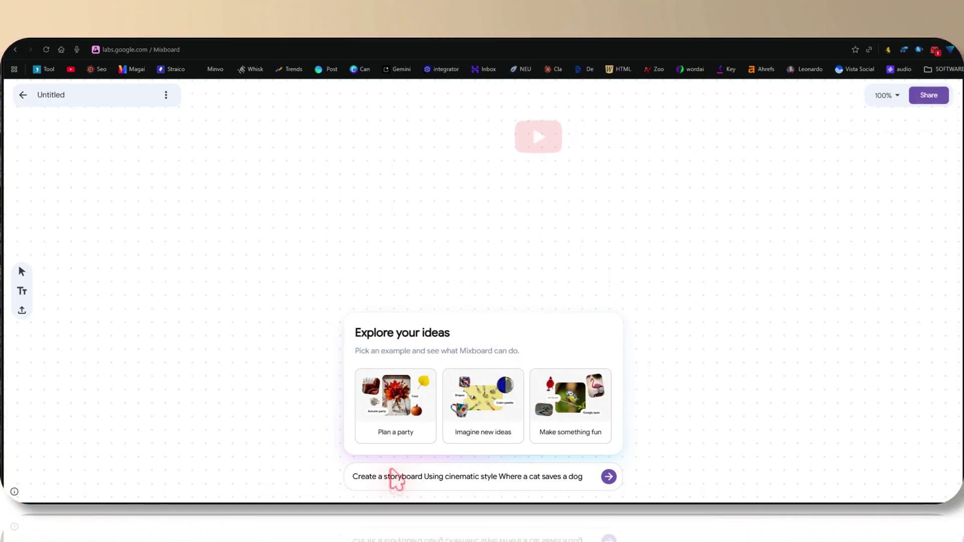
pyautogui.press('Return')
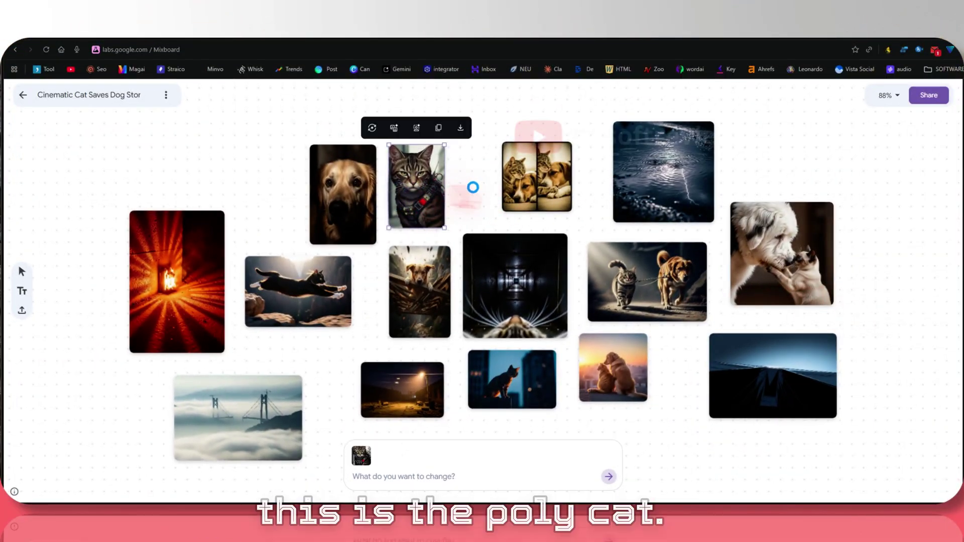
# Step: Regenerate the image of the tabby cat wearing a harness on the storyboard
pyautogui.scroll(3, 465, 203)
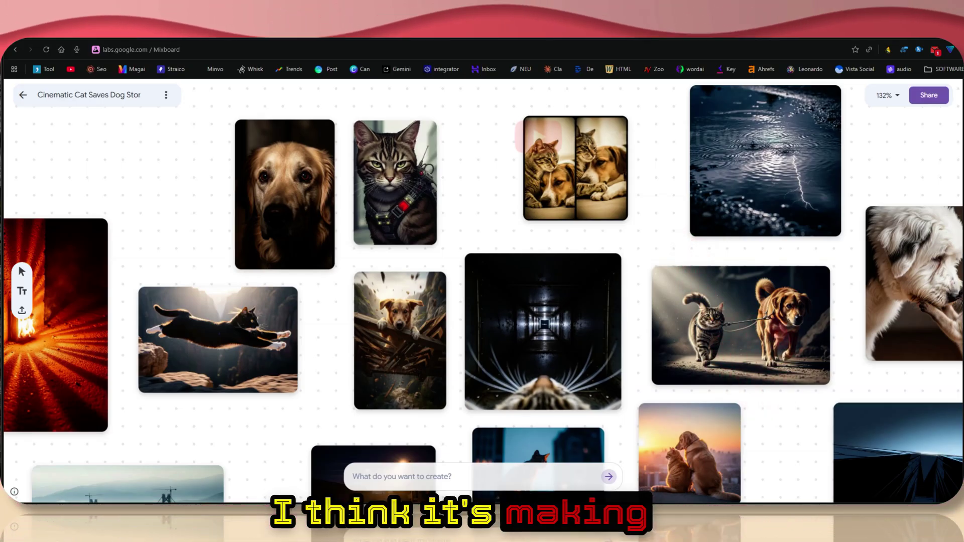
pyautogui.scroll(-3, 658, 231)
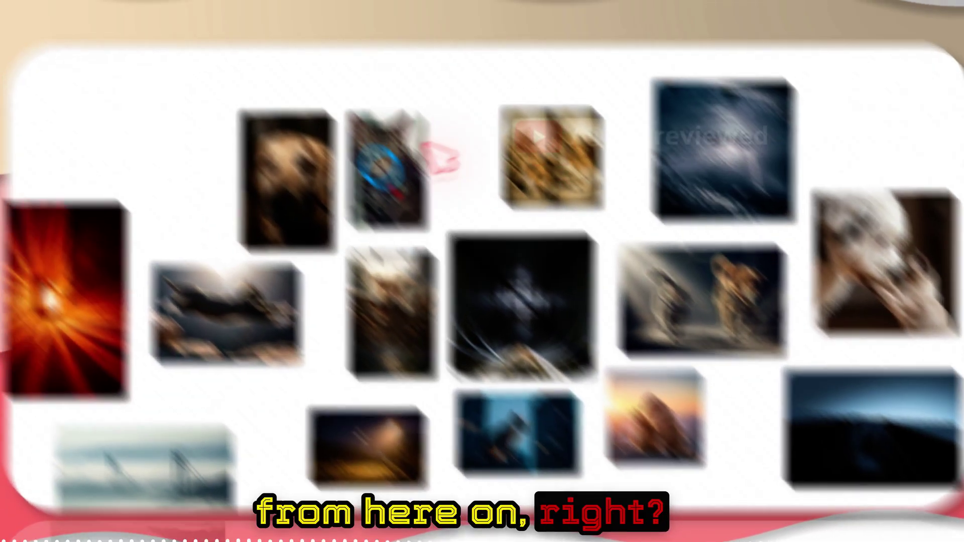
pyautogui.click(467, 251)
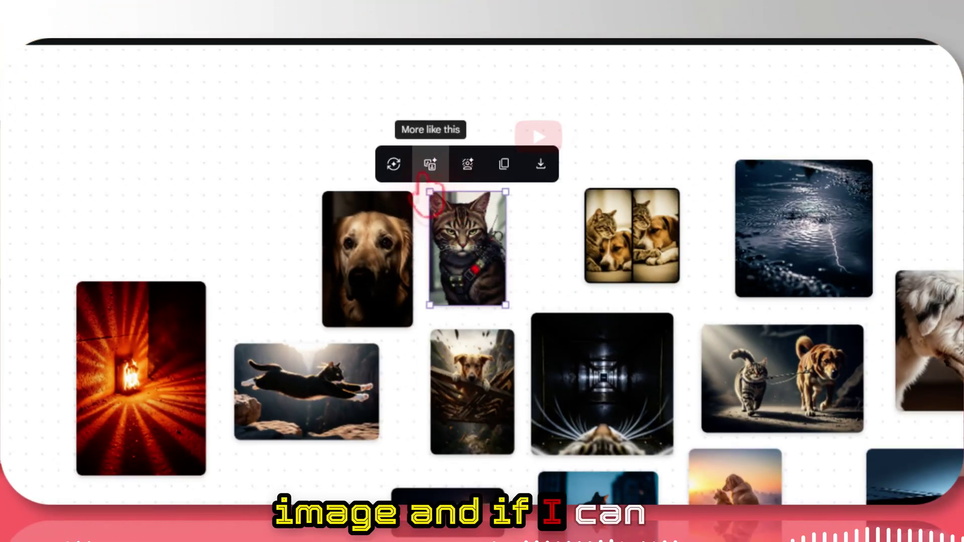
pyautogui.click(394, 165)
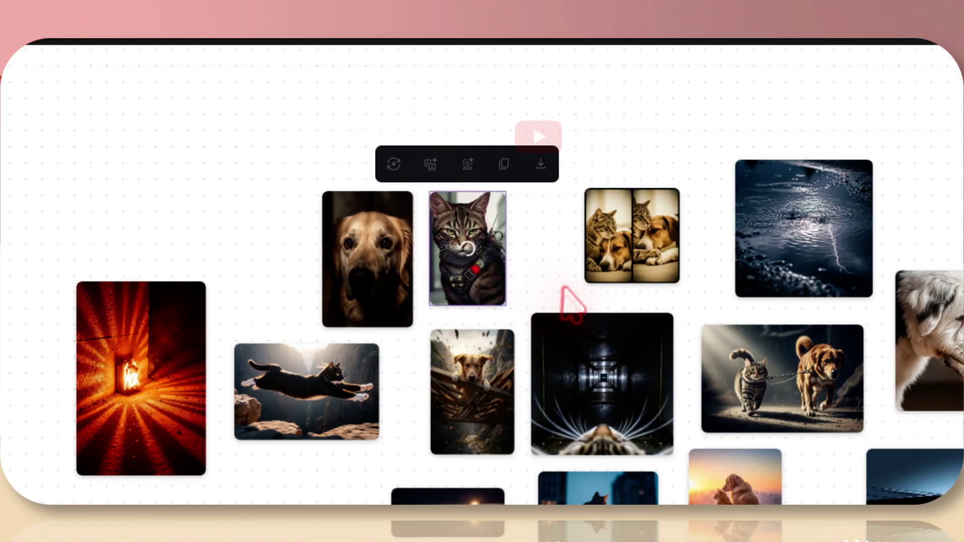
# Step: Select the regenerated neon cyberpunk cat image and generate more images like it
pyautogui.scroll(3, 518, 266)
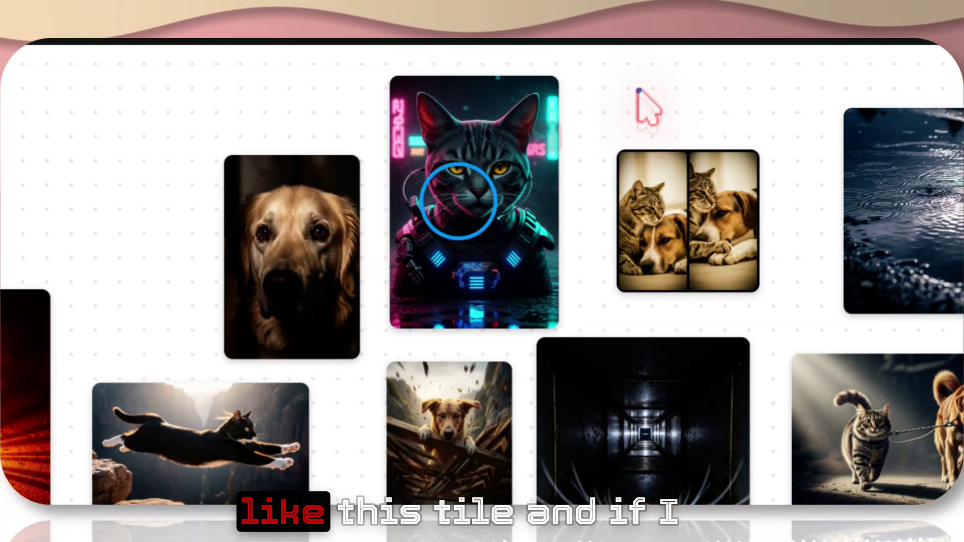
pyautogui.moveTo(639, 95); pyautogui.dragTo(602, 181)
pyautogui.click(458, 201)
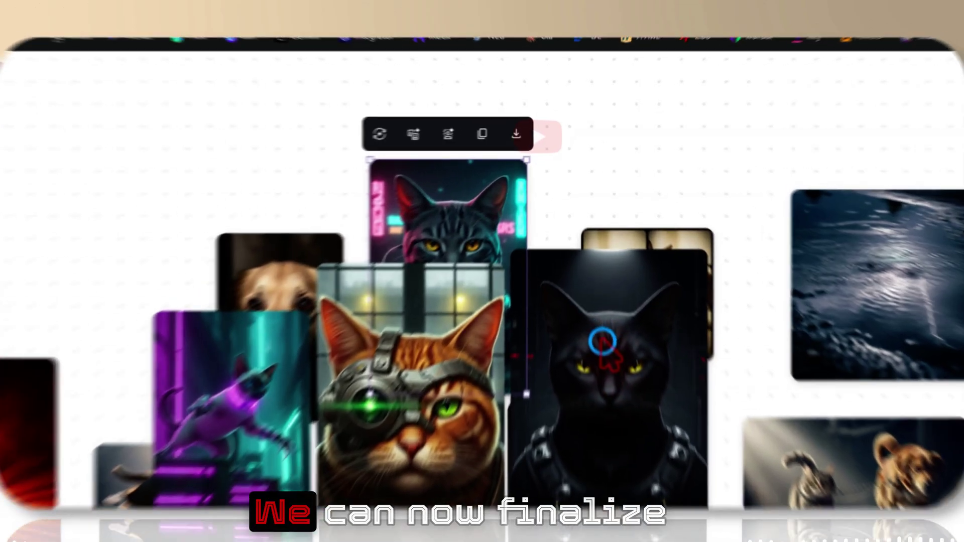
# Step: Move the black cat image away from the other variations and create a cutout of it without the background
pyautogui.click(595, 269)
pyautogui.moveTo(564, 276); pyautogui.dragTo(564, 273)
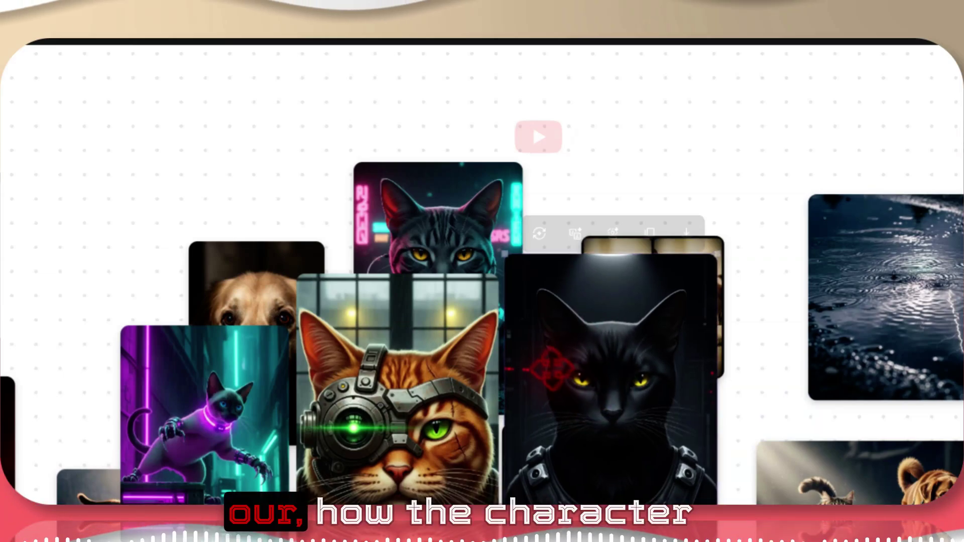
pyautogui.moveTo(553, 369); pyautogui.dragTo(691, 244)
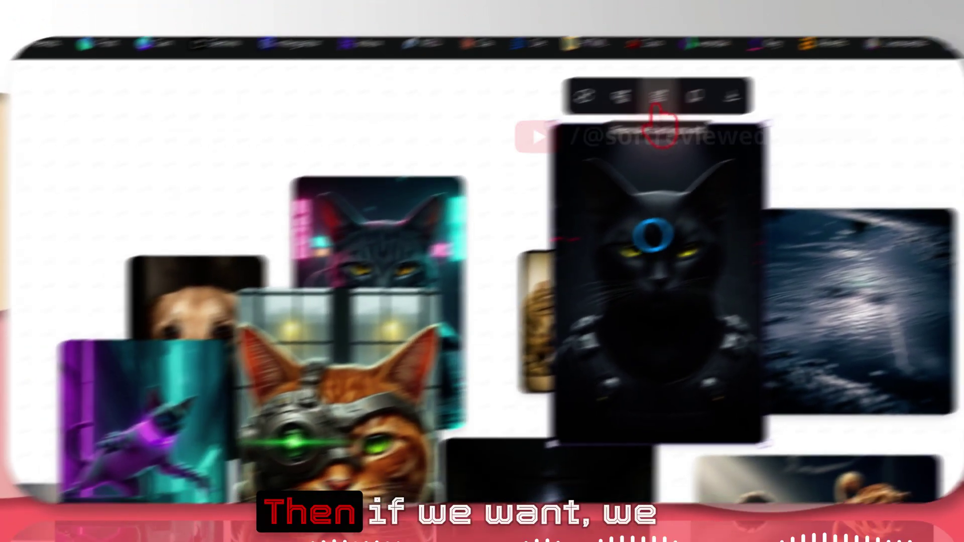
pyautogui.moveTo(456, 281); pyautogui.dragTo(4, 228)
pyautogui.click(24, 81)
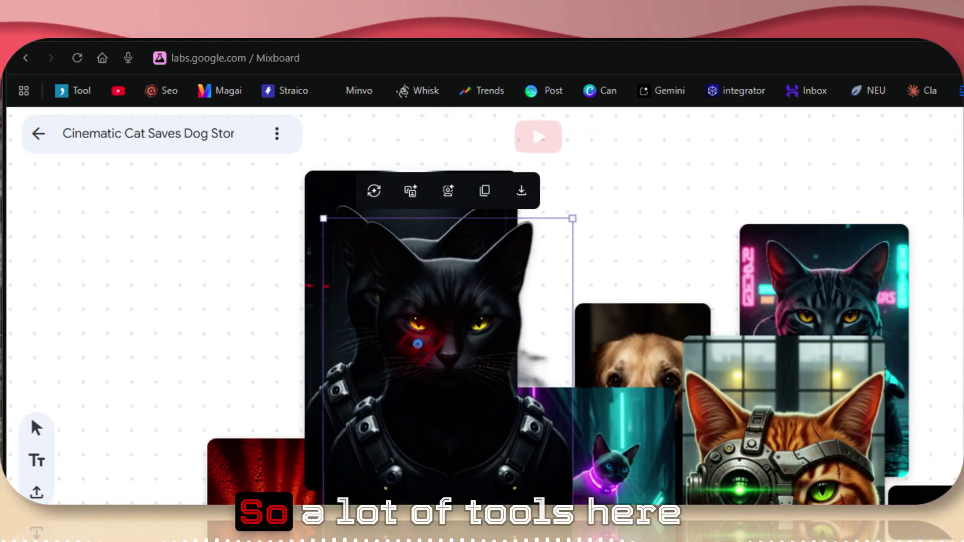
# Step: Separate the black cat cutout from its original image, moving the original to the outer edge of the board
pyautogui.moveTo(418, 344); pyautogui.dragTo(633, 232)
pyautogui.moveTo(403, 289); pyautogui.dragTo(99, 386)
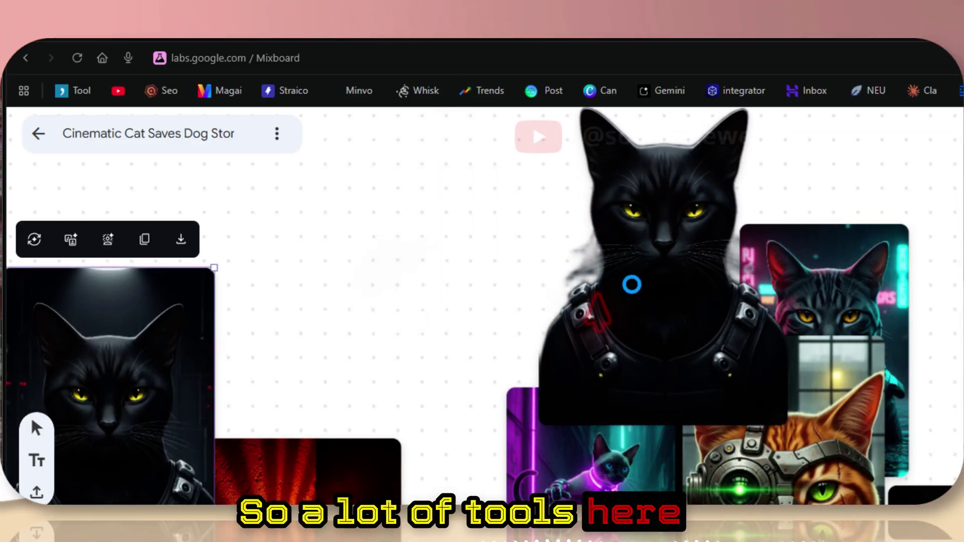
pyautogui.moveTo(632, 284); pyautogui.dragTo(402, 300)
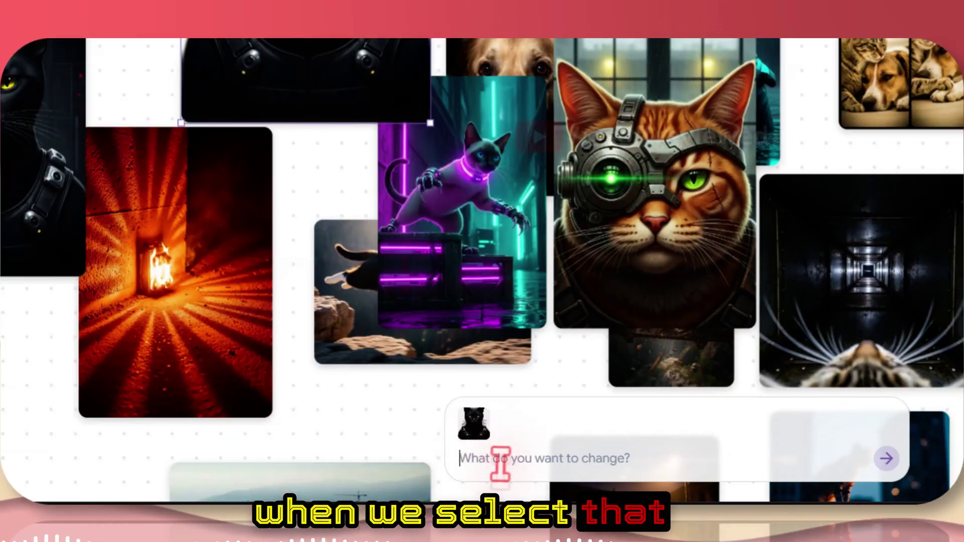
# Step: Ask for the Taj Mahal to be added to the black cat cutout, and move the resulting image farther across the board
pyautogui.click(520, 463)
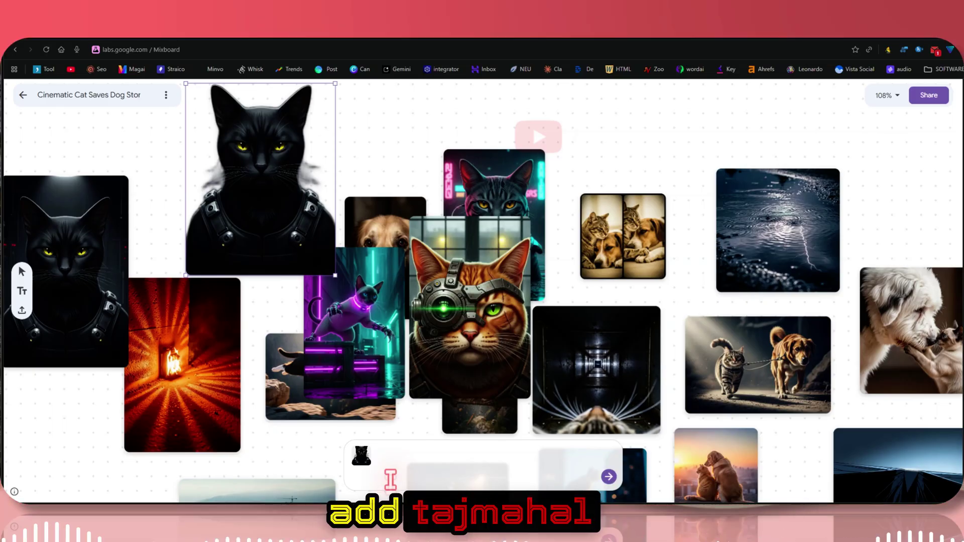
pyautogui.write('Add Taj Mah')
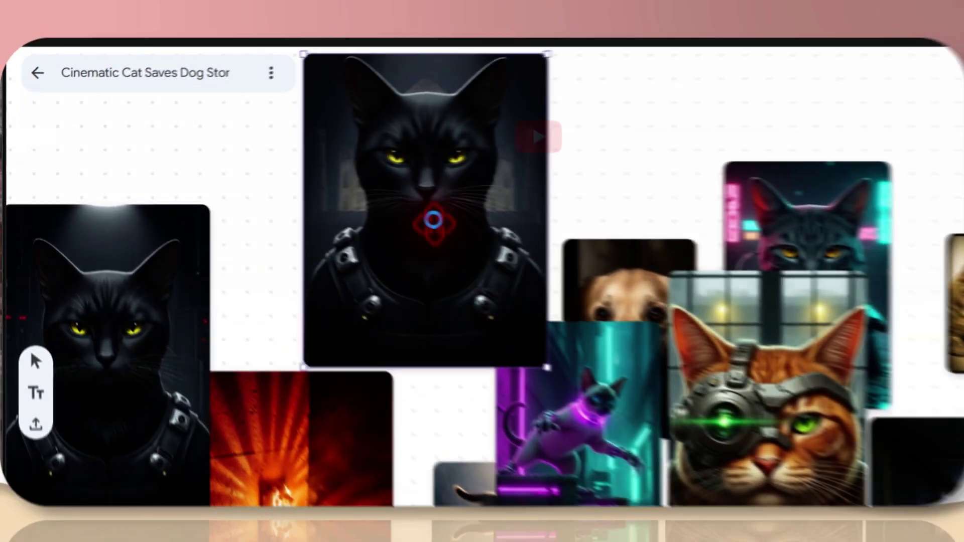
pyautogui.moveTo(434, 221); pyautogui.dragTo(715, 338)
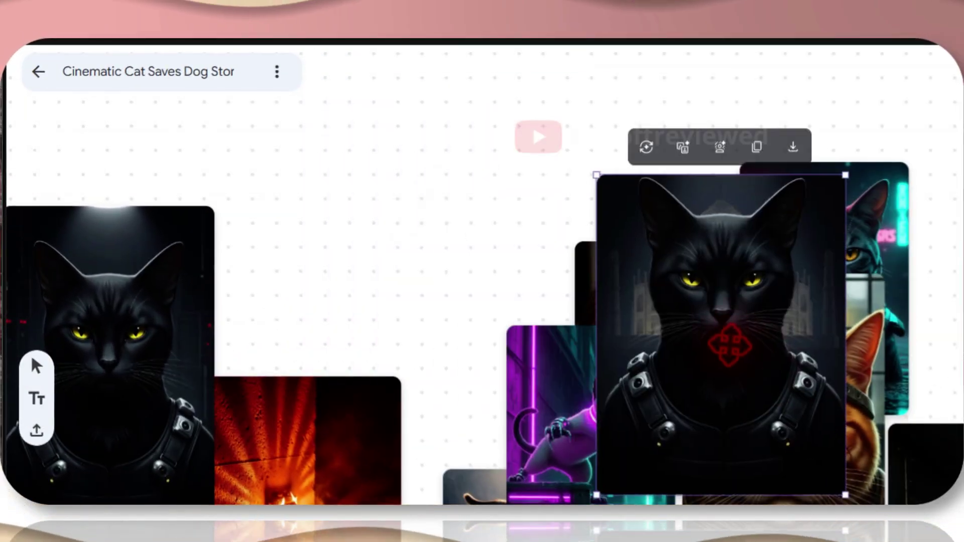
pyautogui.scroll(4, 716, 338)
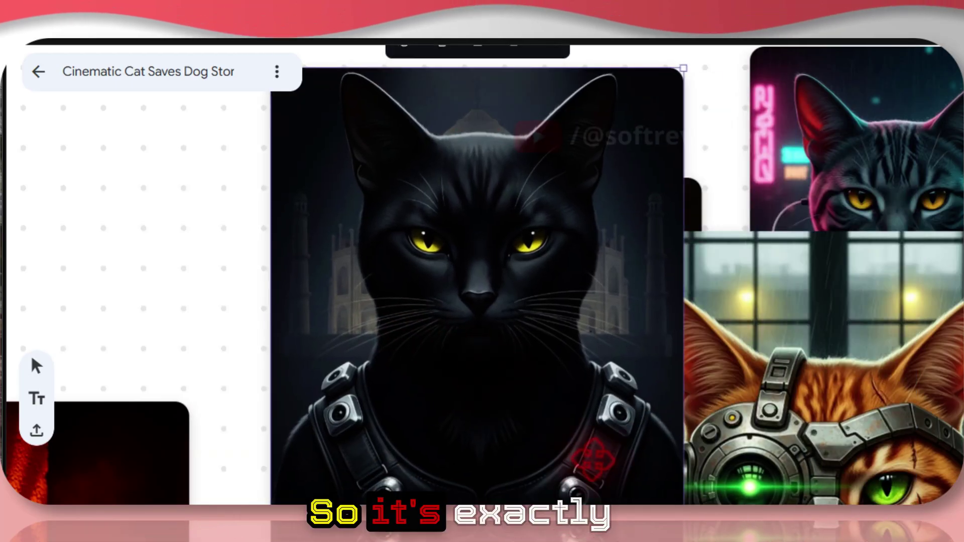
pyautogui.scroll(-3, 593, 458)
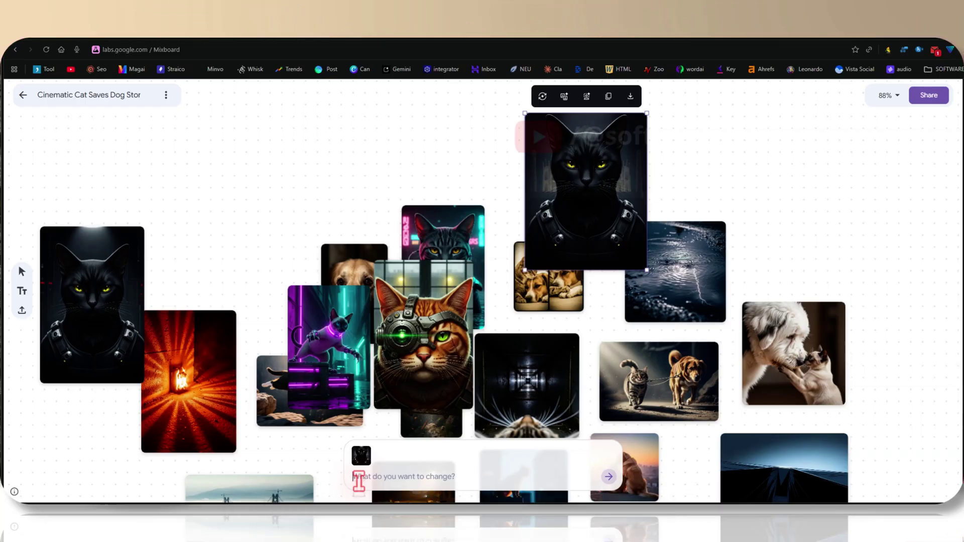
# Step: Request a changed aspect ratio for the black cat image, and place a background-free cutout of the result beside it
pyautogui.write('Can you change the aspect')
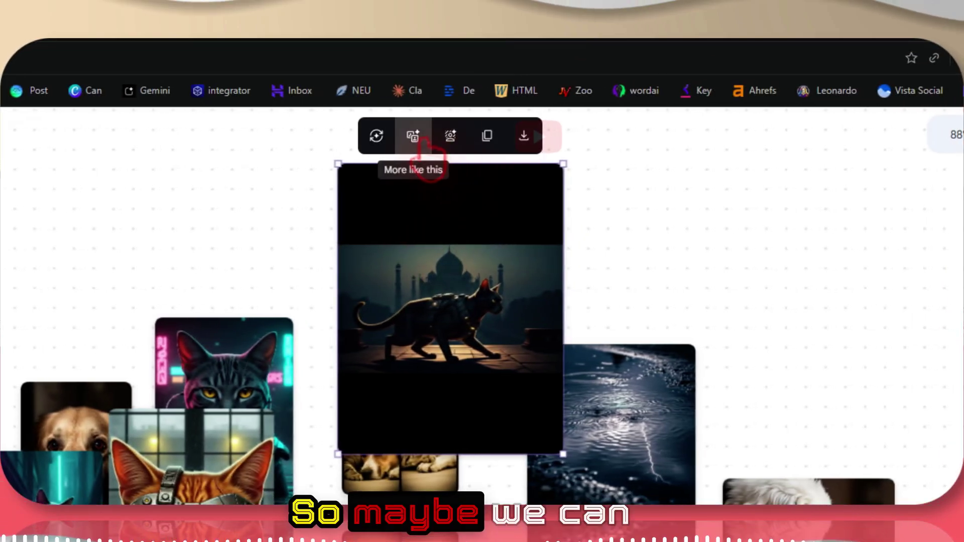
pyautogui.click(452, 137)
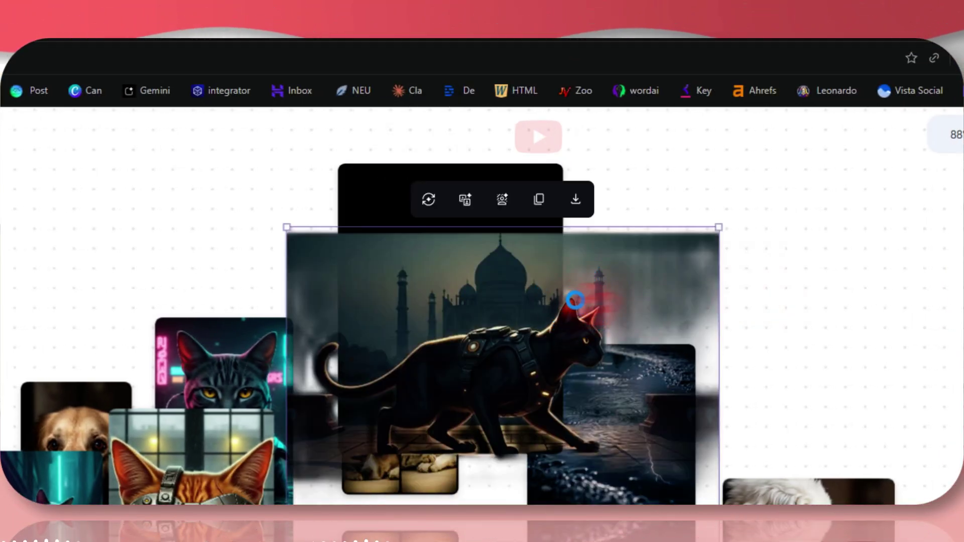
pyautogui.moveTo(575, 301); pyautogui.dragTo(854, 221)
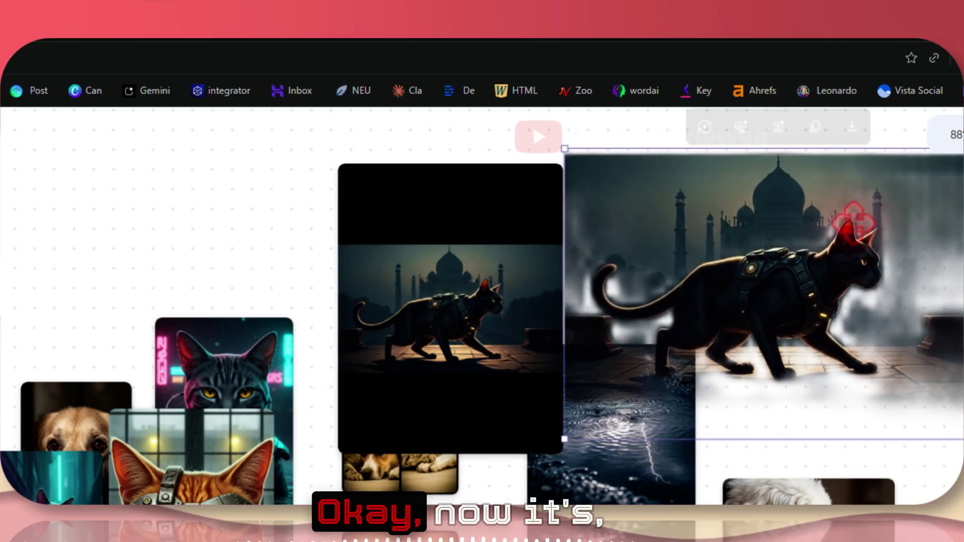
# Step: Ask to restore the walking cat cutout, and move the resulting purple-sky Taj Mahal image to open space above the neon cats
pyautogui.click(911, 460)
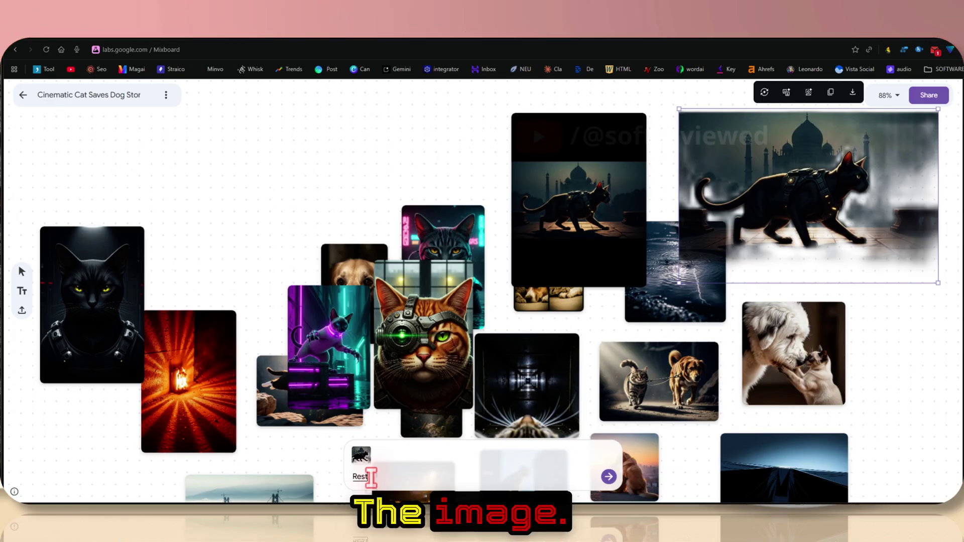
pyautogui.press('Return')
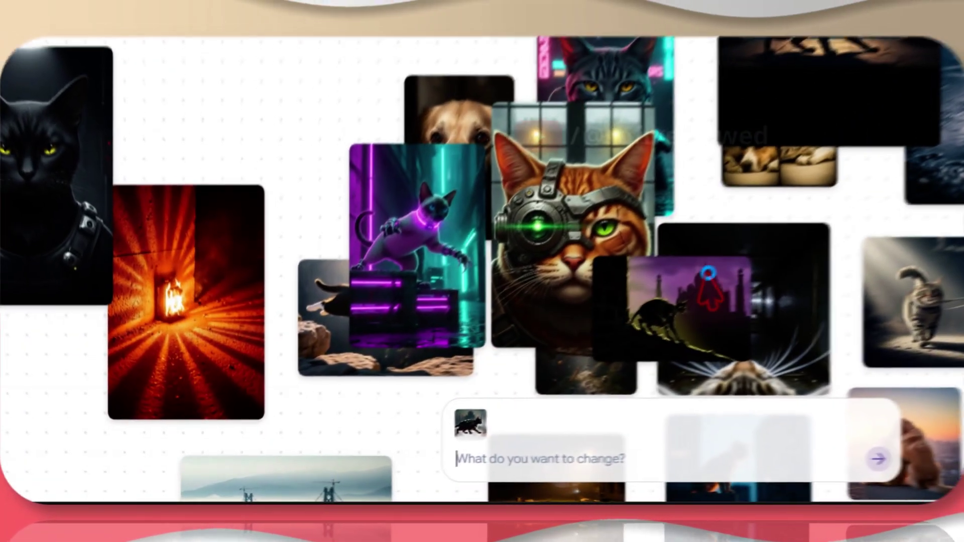
pyautogui.click(501, 369)
pyautogui.moveTo(757, 360); pyautogui.dragTo(958, 495)
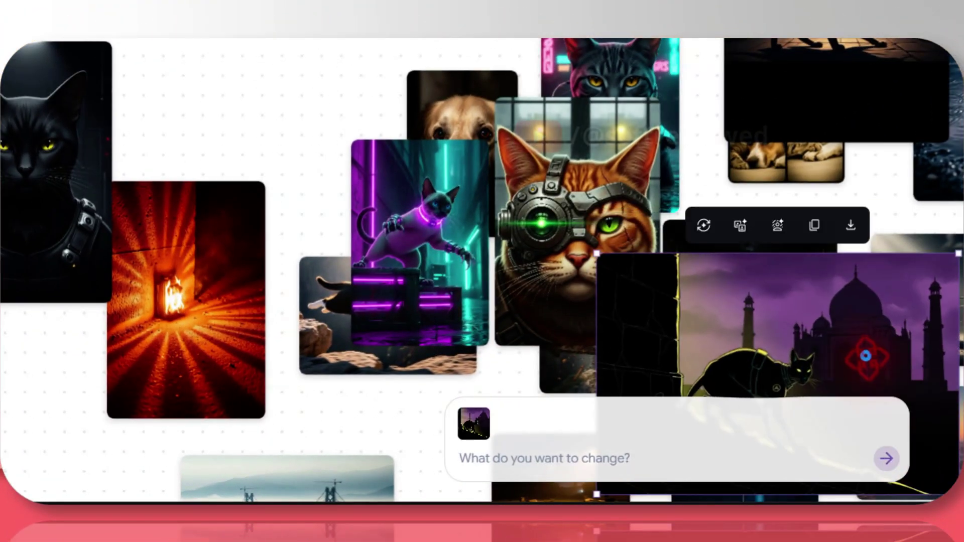
pyautogui.moveTo(865, 355); pyautogui.dragTo(522, 4)
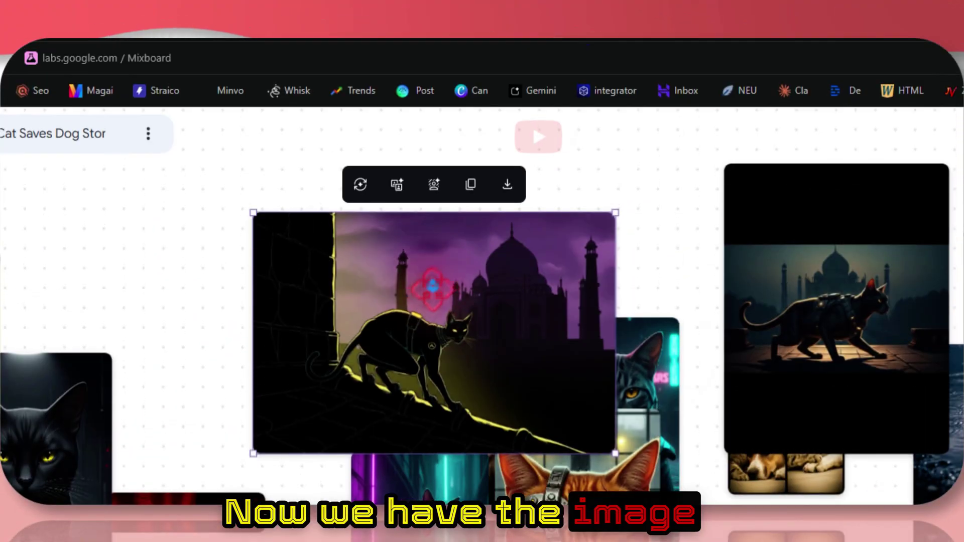
pyautogui.moveTo(432, 227); pyautogui.dragTo(329, 215)
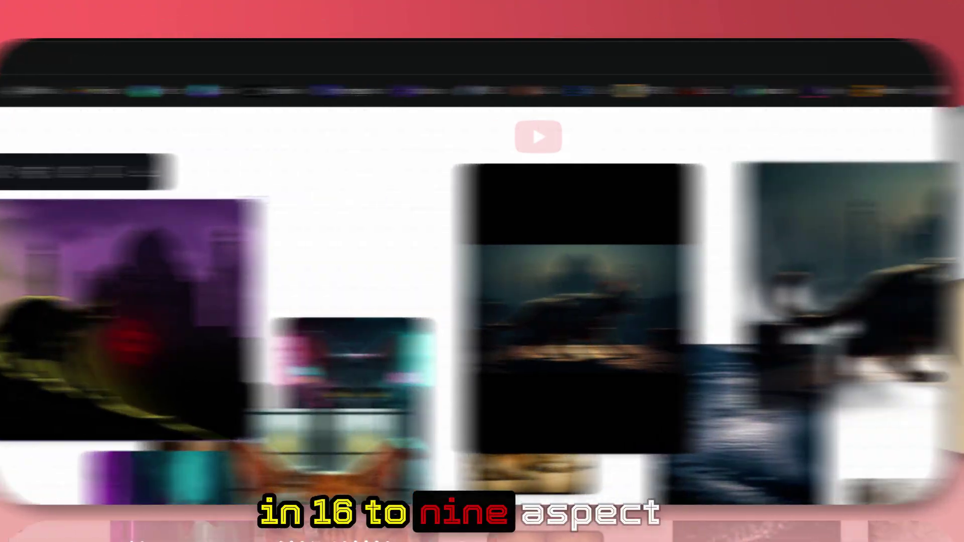
pyautogui.click(731, 286)
pyautogui.moveTo(731, 287); pyautogui.dragTo(341, 302)
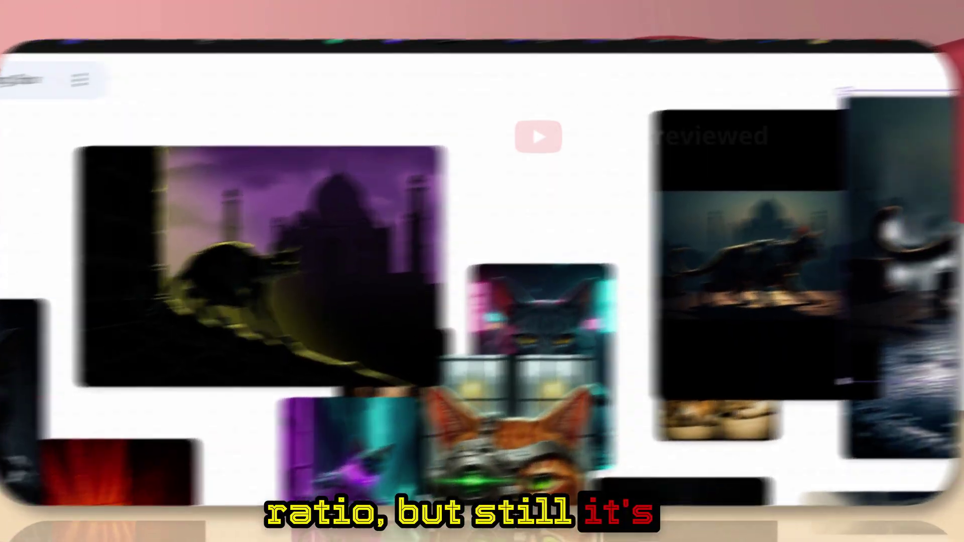
pyautogui.moveTo(717, 198); pyautogui.dragTo(366, 297)
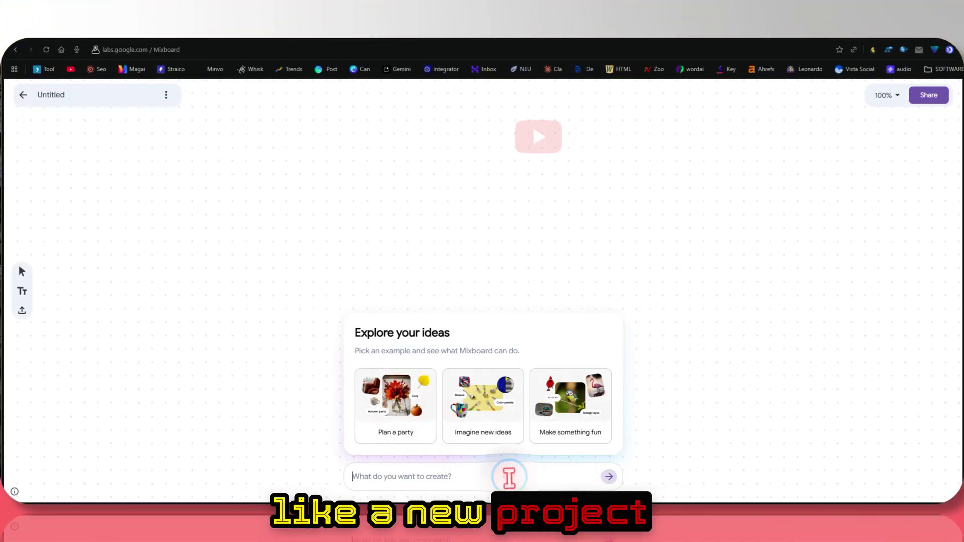
# Step: Upload lightbox-softreviewed (1).png to the untitled board and shift the Eiffel Tower image away from the centre
pyautogui.click(21, 309)
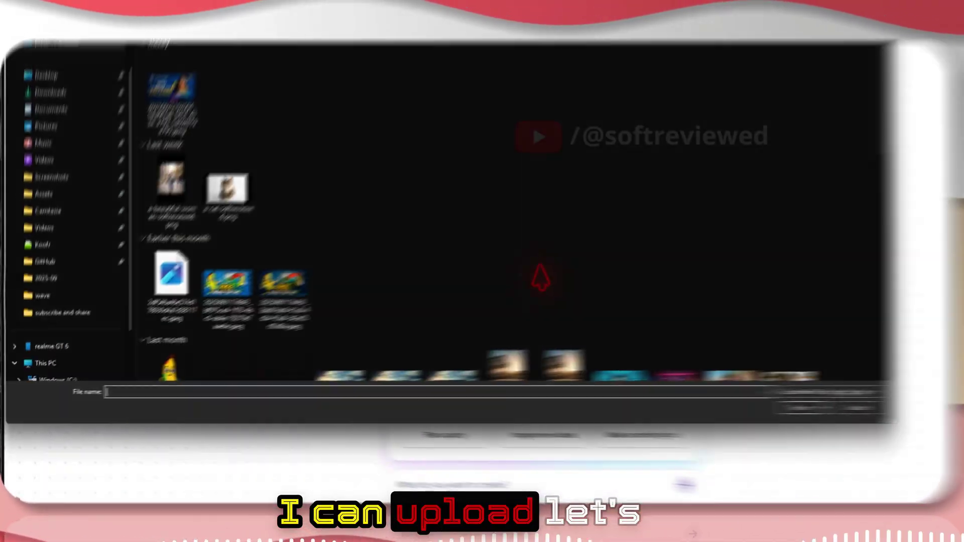
pyautogui.scroll(-6, 541, 265)
pyautogui.scroll(5, 510, 251)
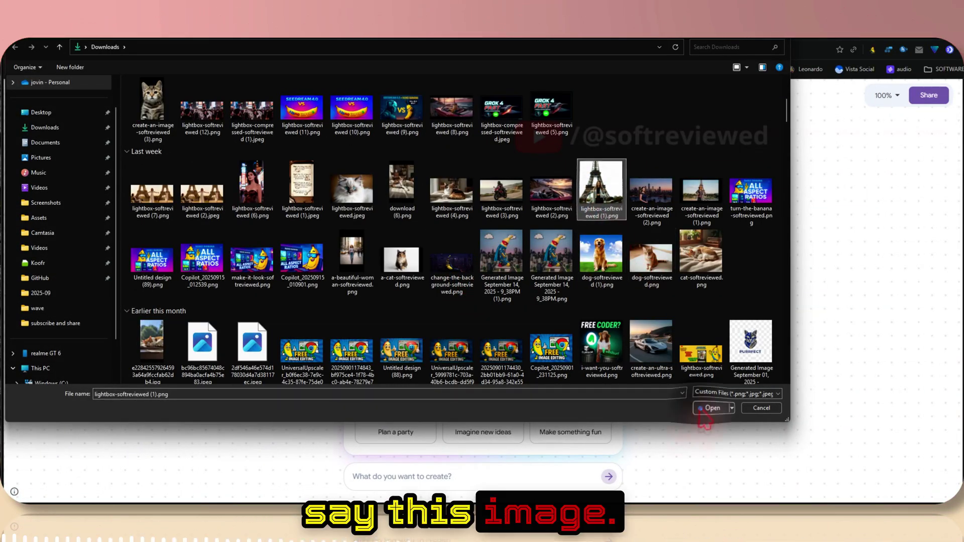
pyautogui.click(705, 409)
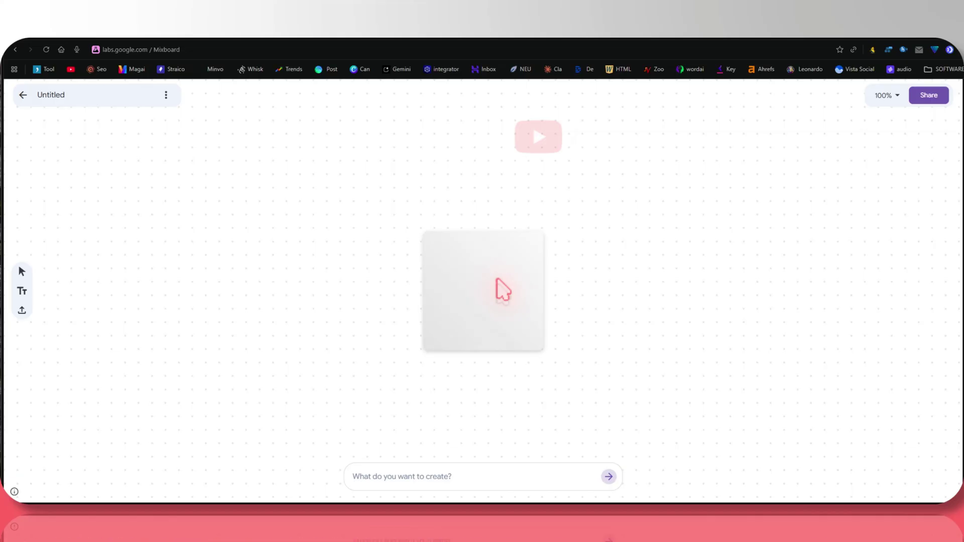
pyautogui.moveTo(496, 283); pyautogui.dragTo(422, 246)
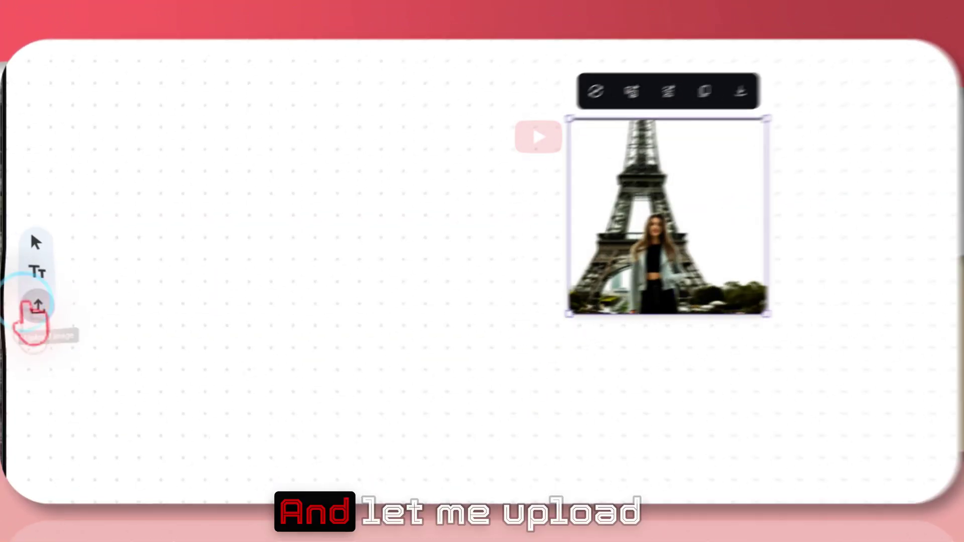
# Step: Upload the golden retriever picture dog-softreviewed (1).png from the Downloads folder to the board
pyautogui.click(37, 314)
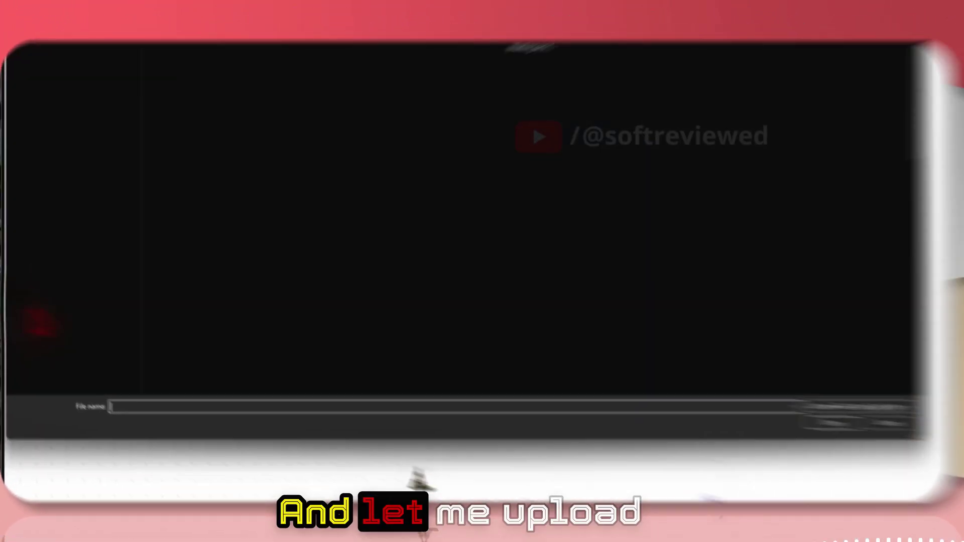
pyautogui.scroll(-8, 620, 273)
pyautogui.scroll(5, 602, 274)
pyautogui.click(598, 188)
pyautogui.click(830, 423)
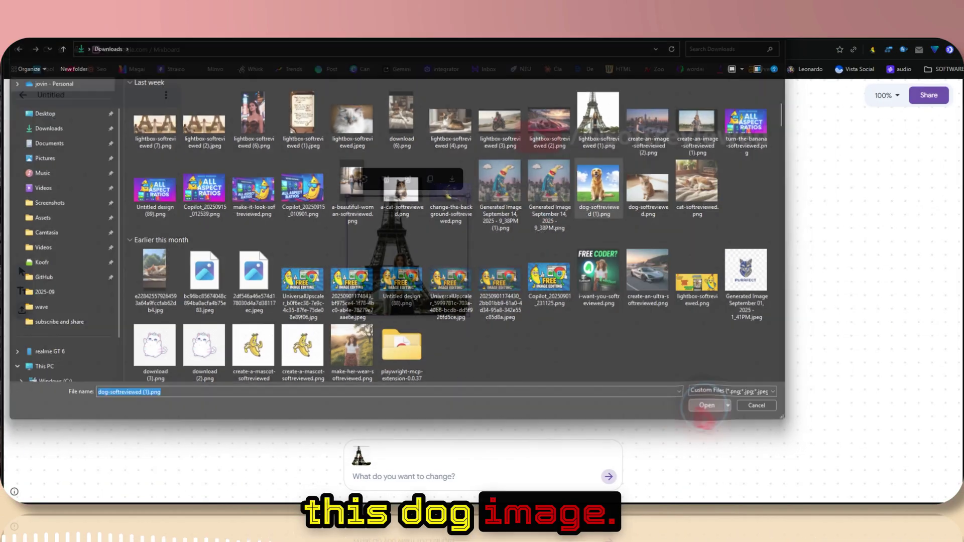
pyautogui.click(707, 405)
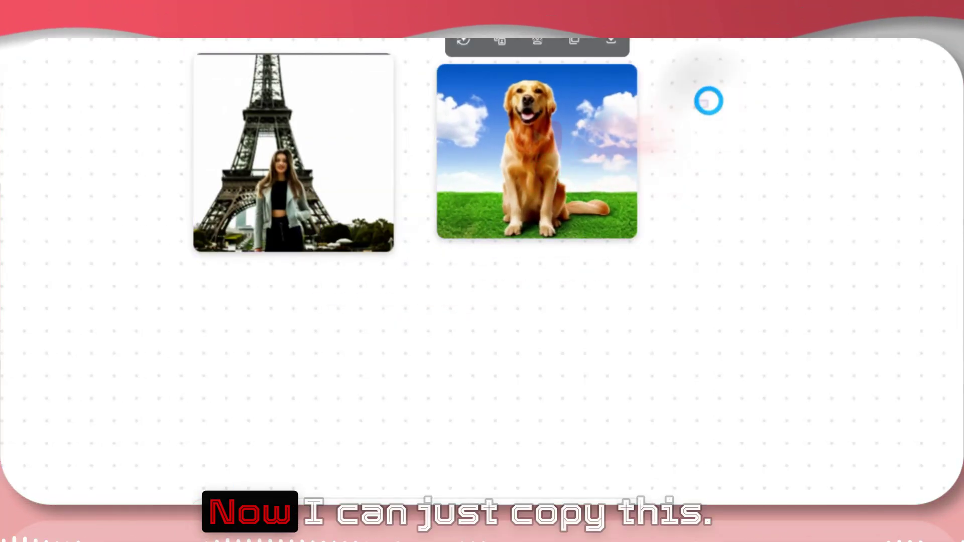
# Step: Select both uploaded images and generate a combined one with the prompt "Make this girl pet that dog"
pyautogui.moveTo(709, 101); pyautogui.dragTo(218, 258)
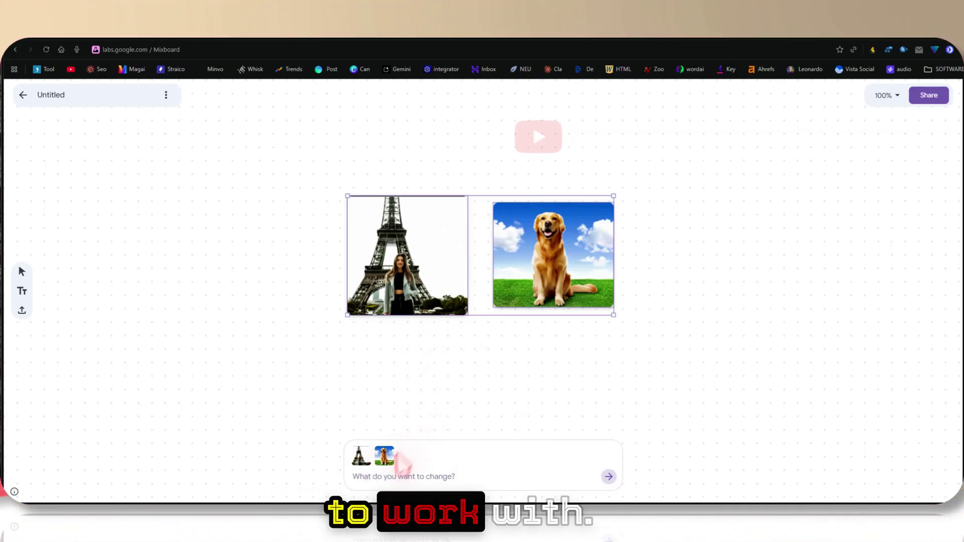
pyautogui.click(369, 475)
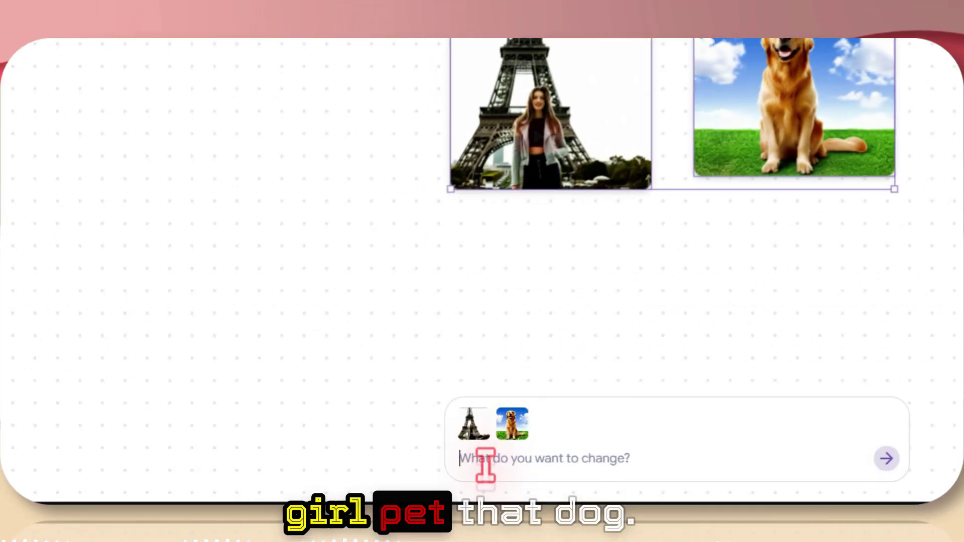
pyautogui.write('Make this girl pet that dog')
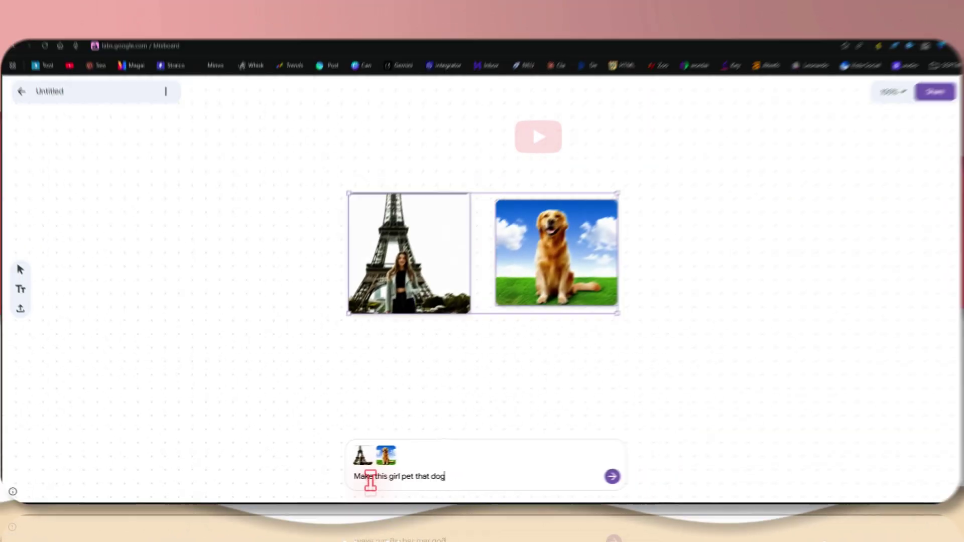
pyautogui.press('Return')
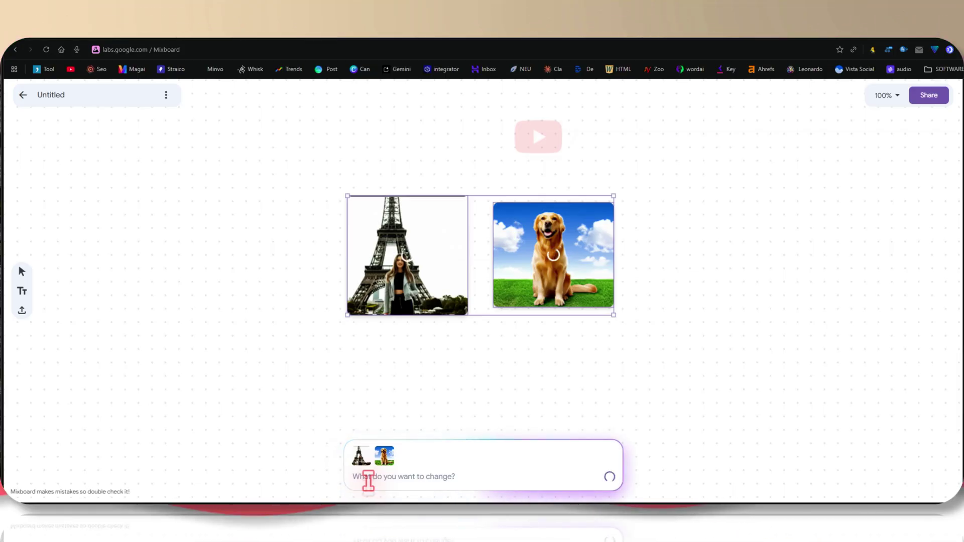
pyautogui.scroll(5, 588, 341)
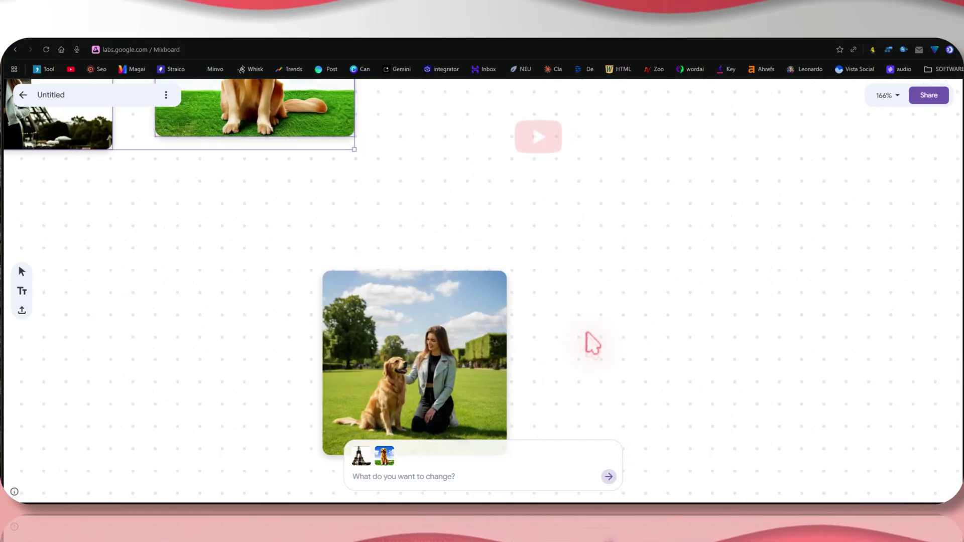
pyautogui.scroll(-3, 522, 298)
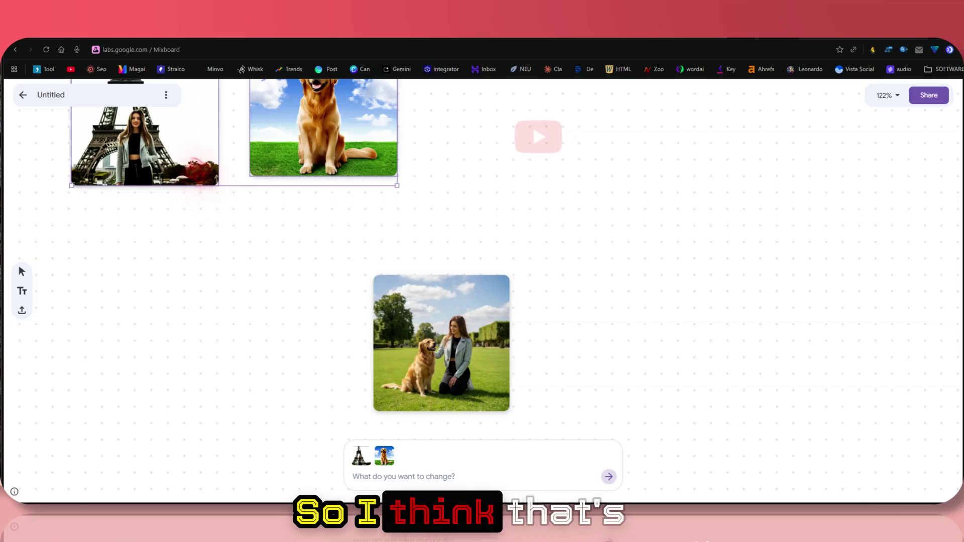
# Step: Ask for the girl in the generated dog-petting image to wear a red t-shirt
pyautogui.scroll(5, 446, 344)
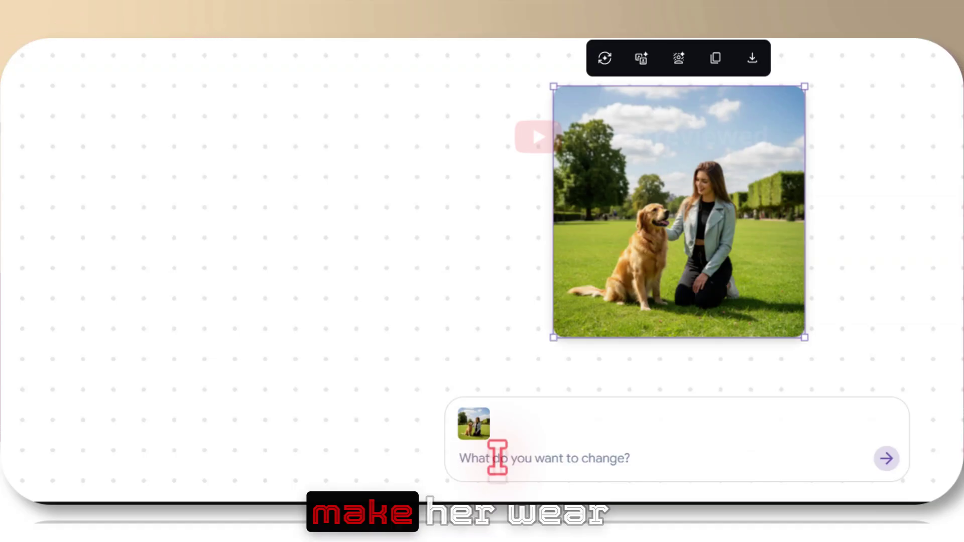
pyautogui.write('Make her wear a red t')
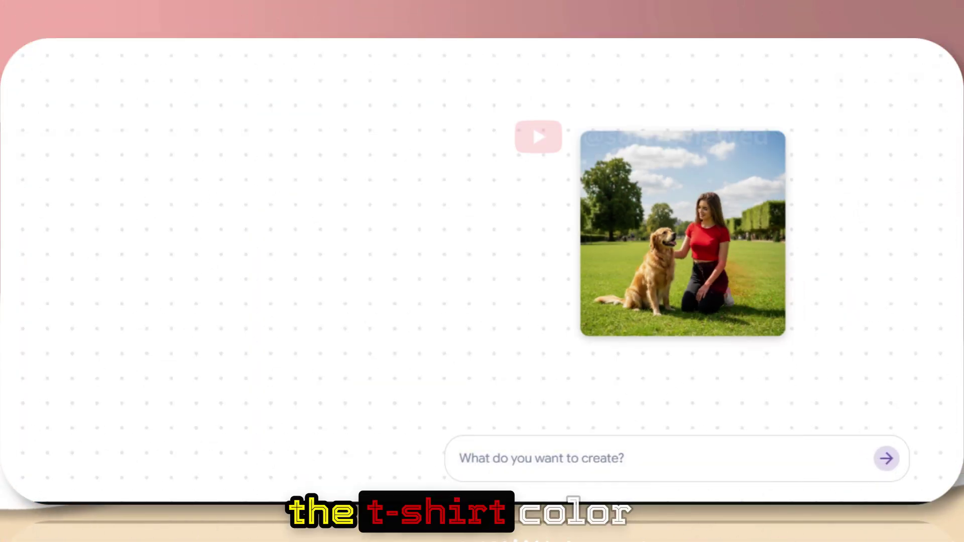
pyautogui.scroll(-1, 705, 242)
pyautogui.scroll(6, 707, 242)
# Step: Duplicate the image of the girl in the red t-shirt petting the dog
pyautogui.click(727, 233)
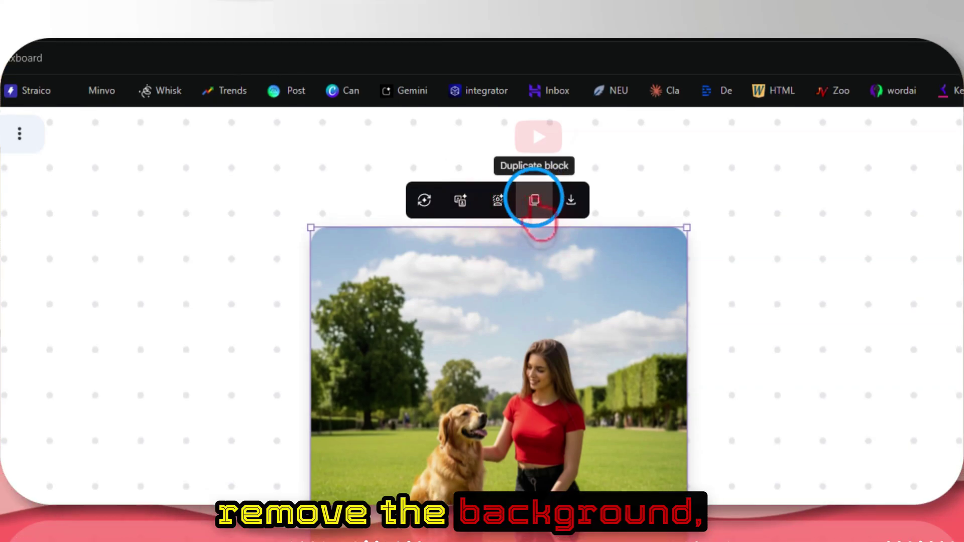
pyautogui.click(534, 200)
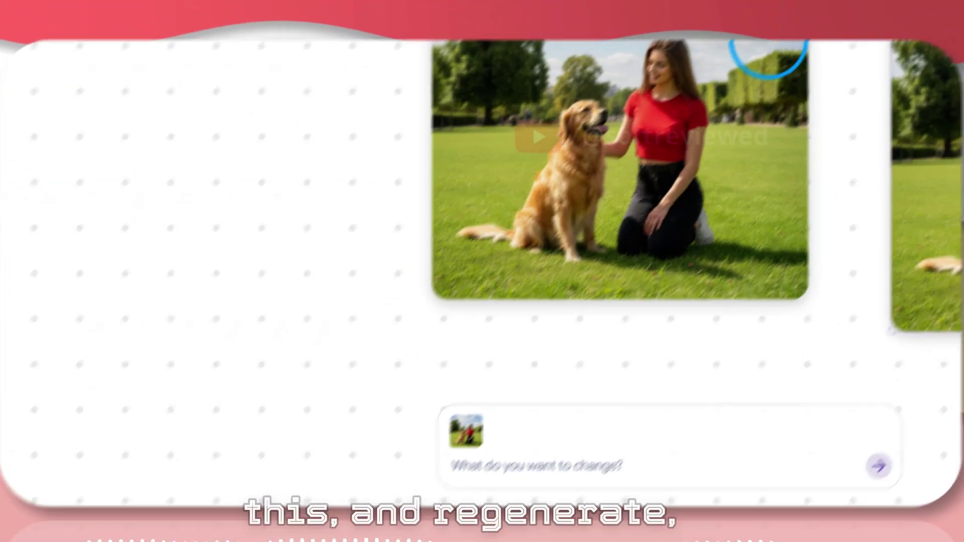
pyautogui.click(769, 43)
pyautogui.click(405, 139)
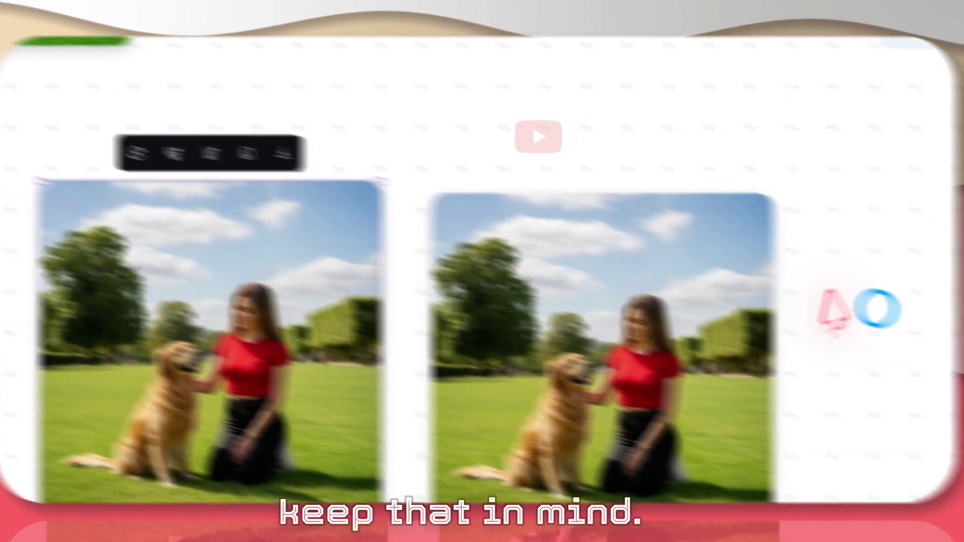
pyautogui.moveTo(875, 307); pyautogui.dragTo(806, 64)
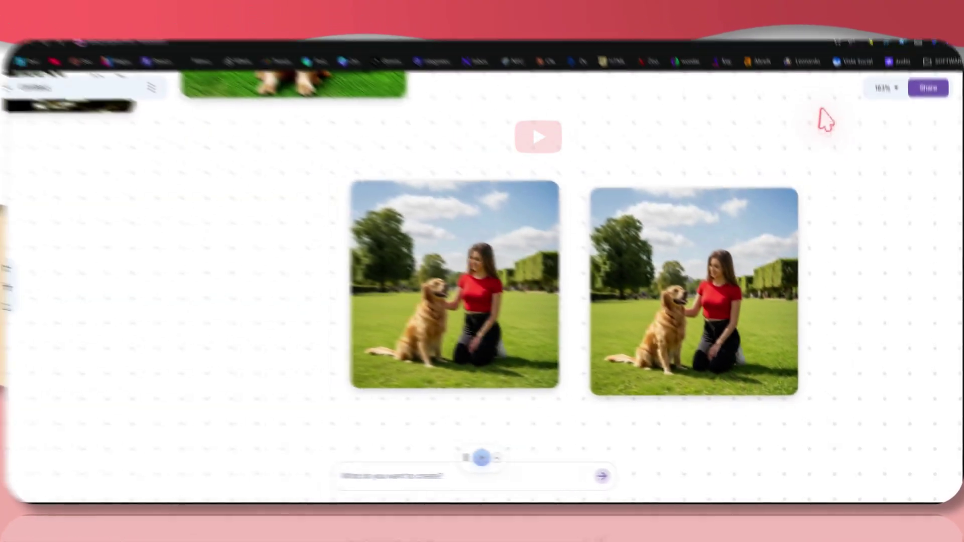
# Step: Download the image of the white skincare jar with lavender
pyautogui.scroll(-3, 834, 244)
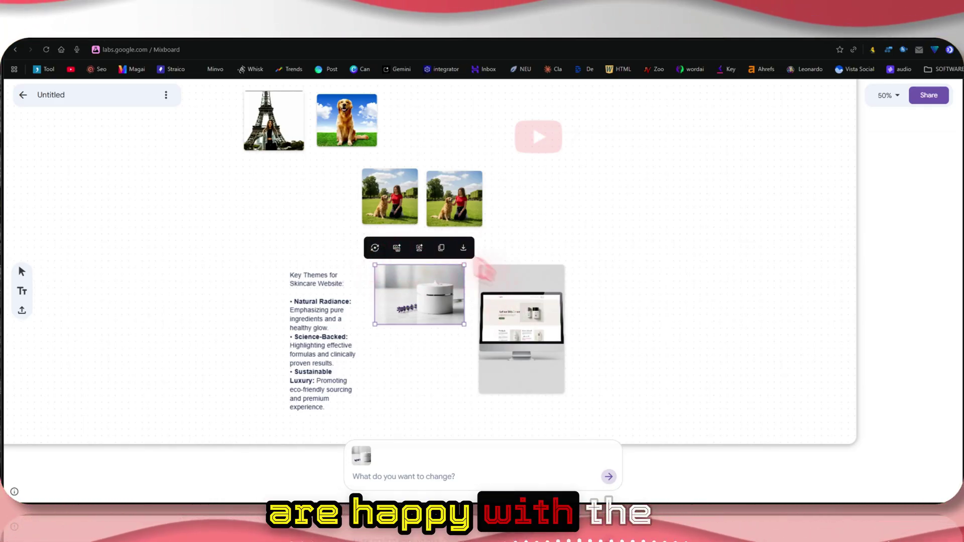
pyautogui.click(464, 251)
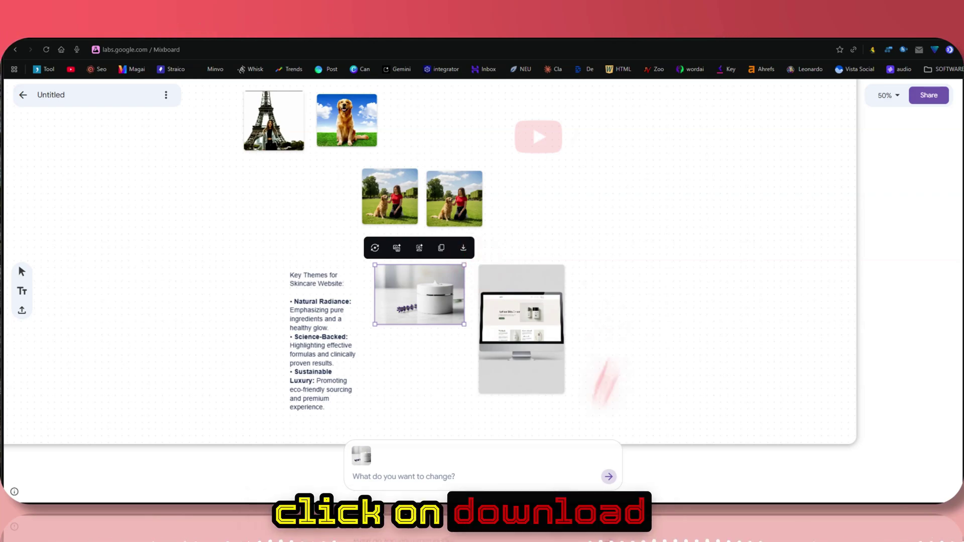